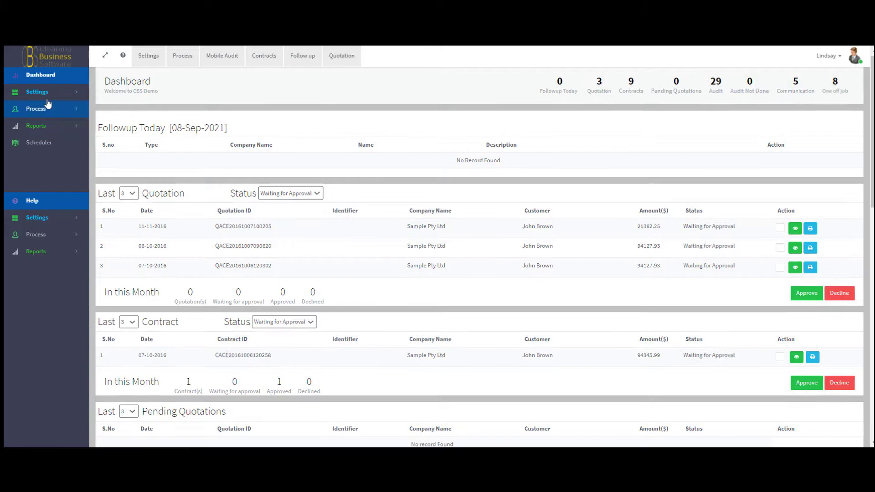
- Open the CSB Head Office record for editing from the Prospect Details settings
click(42, 92)
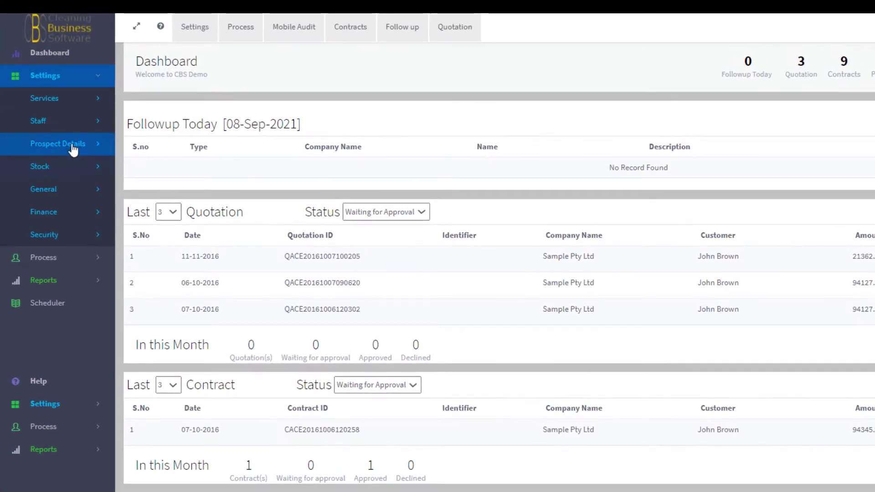
click(73, 145)
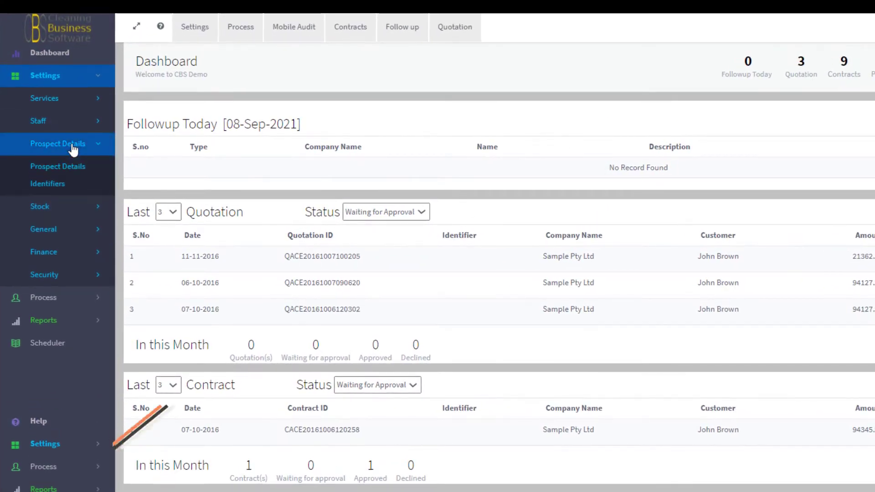
click(82, 177)
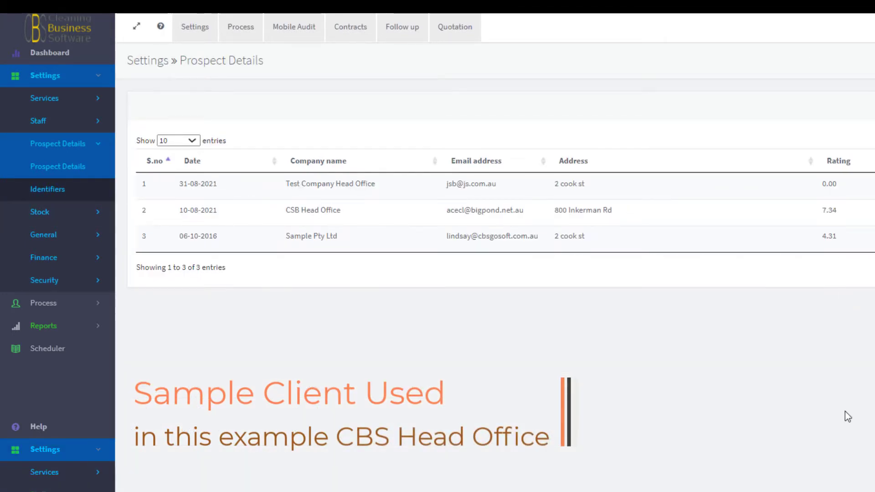
click(740, 193)
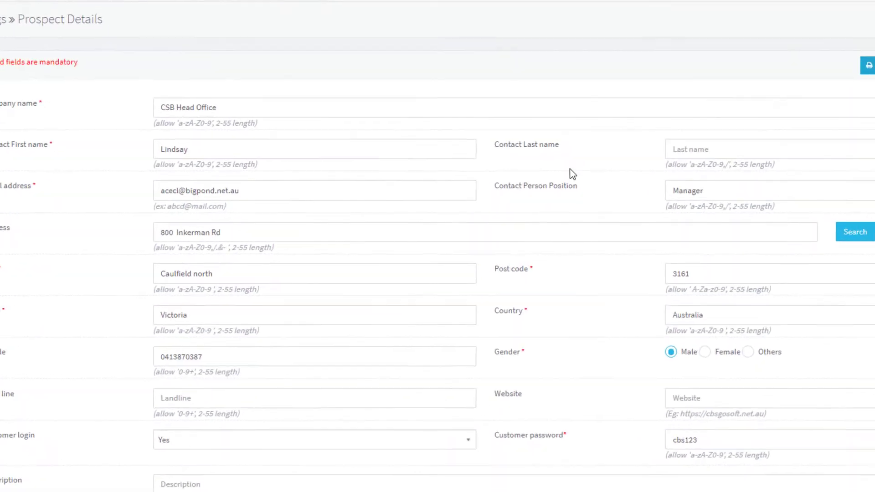
- Look up the prospect's street address on the map and zoom out around the location pin to check its position
click(255, 223)
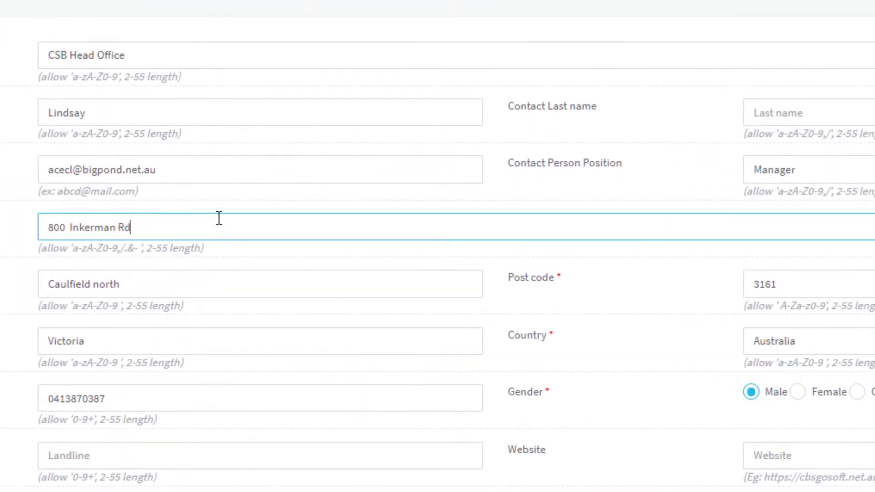
drag(255, 223, 127, 219)
drag(66, 215, 1, 253)
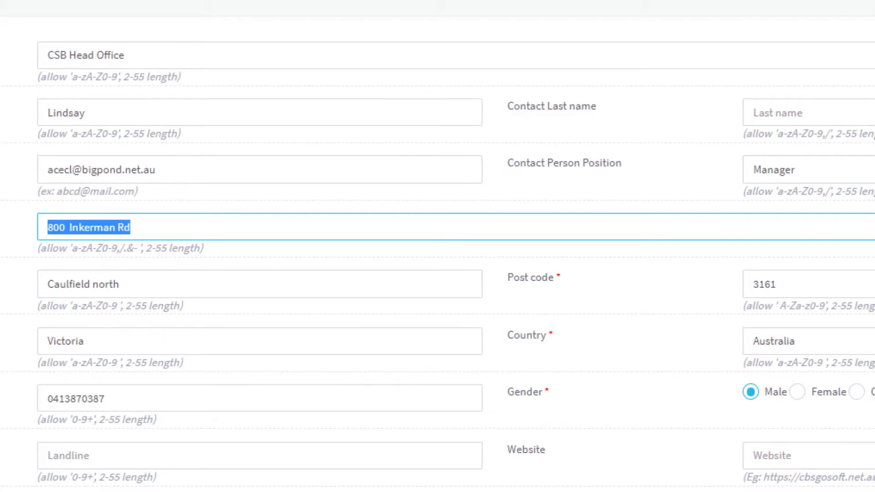
click(1, 255)
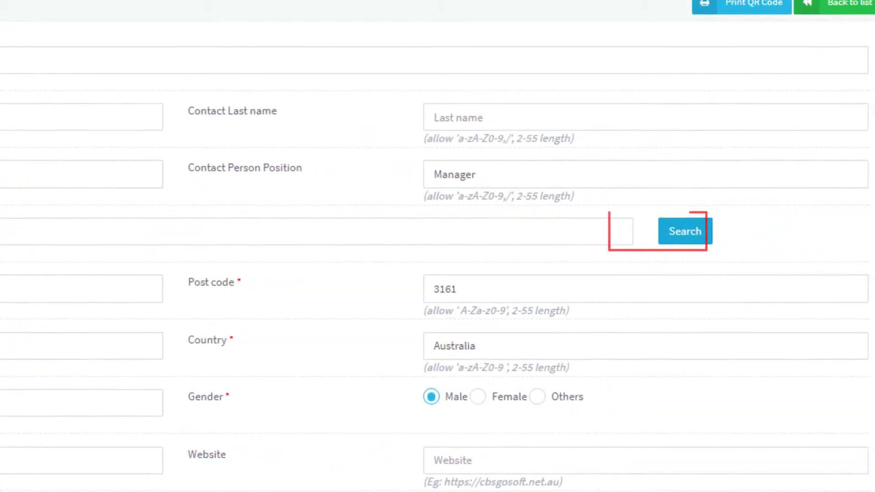
scroll(437, 246, down, 3)
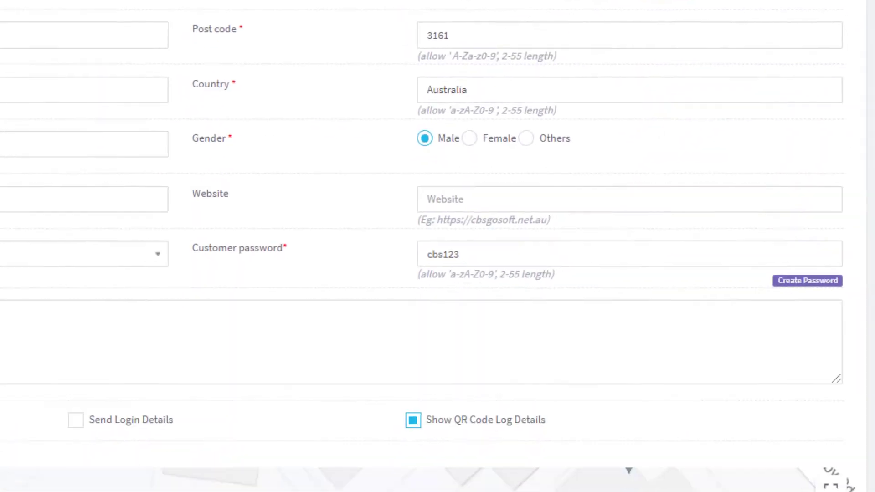
drag(857, 264, 848, 324)
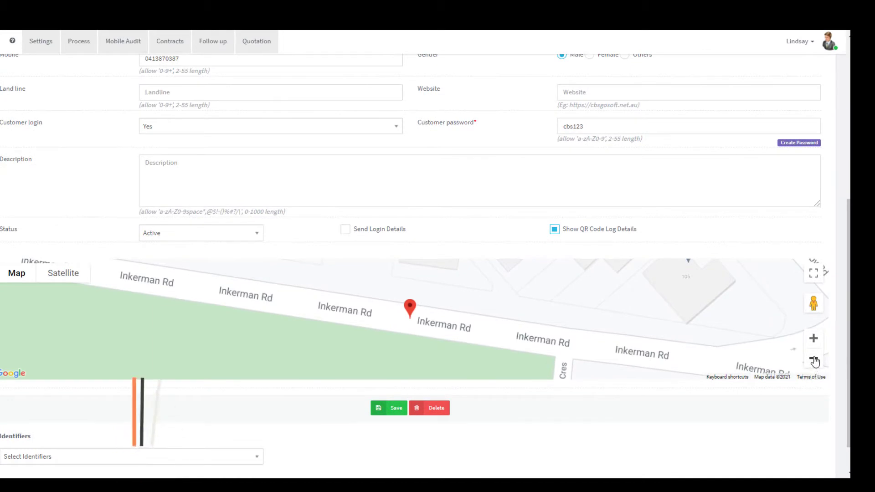
click(815, 361)
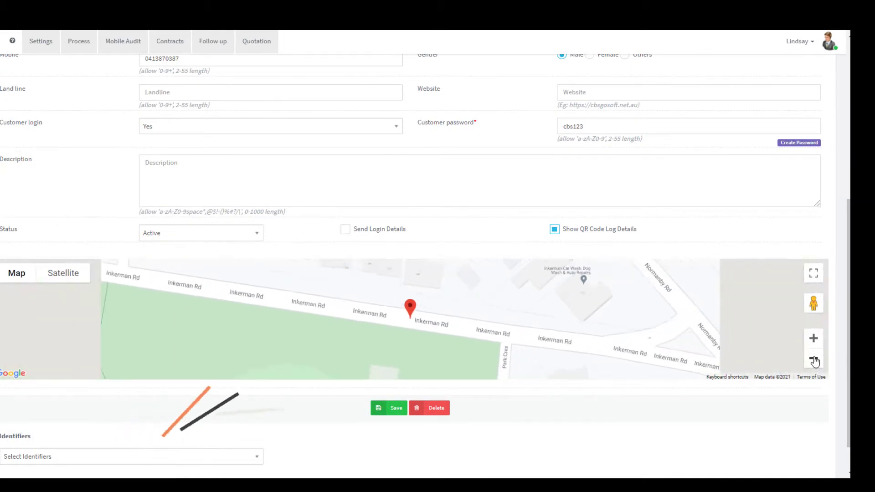
click(814, 361)
click(815, 362)
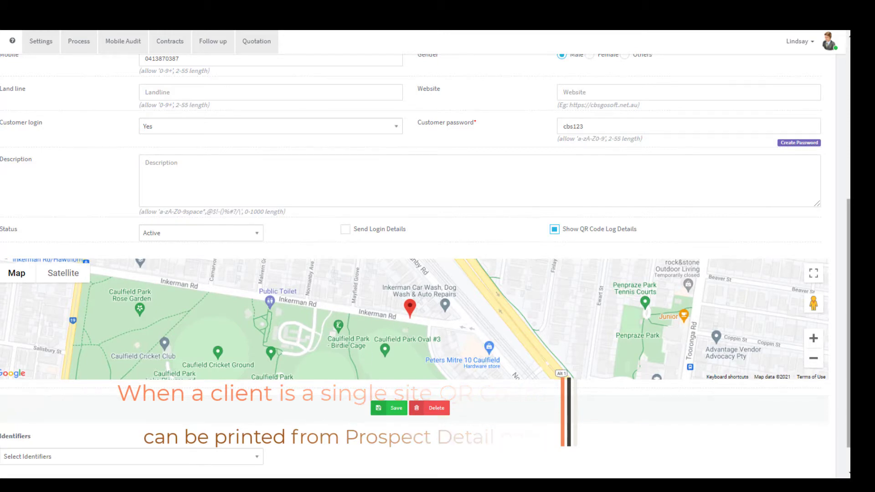
- Save the CSB Head Office prospect record
scroll(549, 418, up, 2)
scroll(450, 400, down, 3)
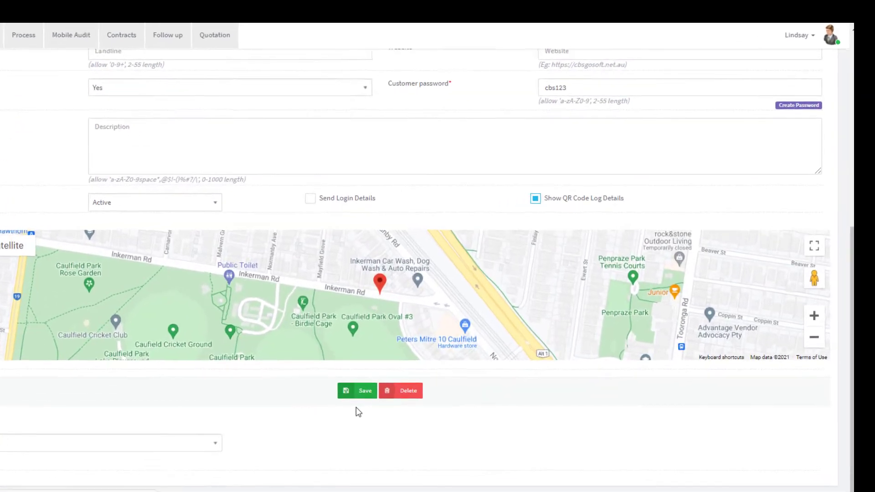
click(358, 391)
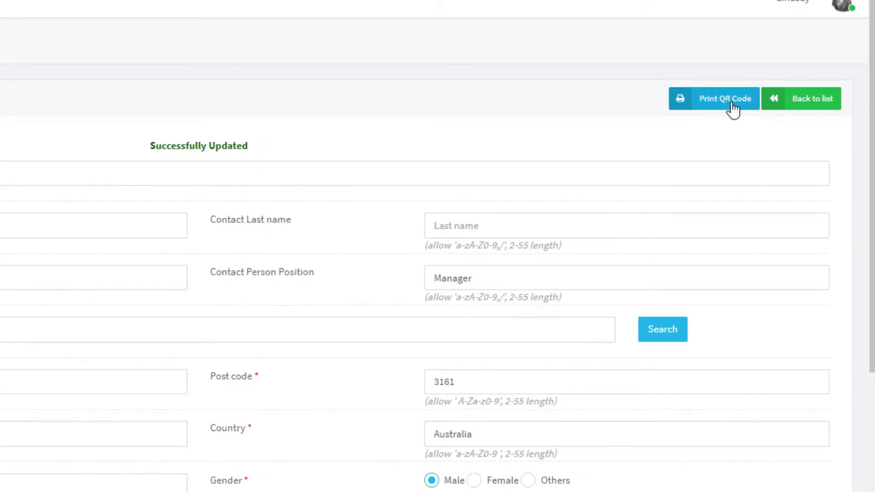
- Preview the prospect's QR code for printing, cancel the print and close the QR code page
drag(237, 80, 21, 80)
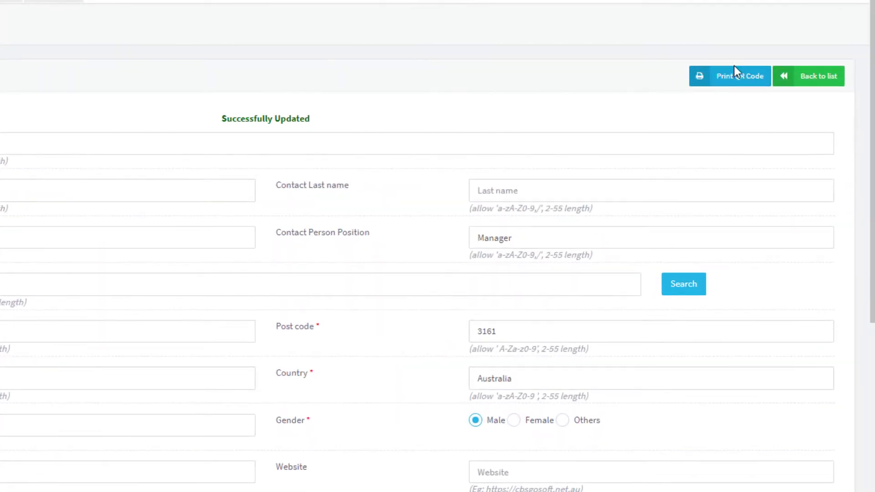
click(735, 67)
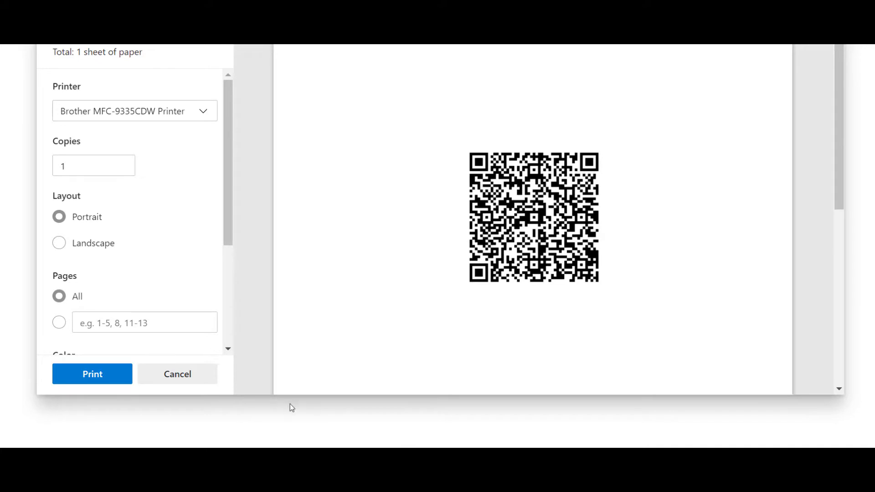
click(181, 381)
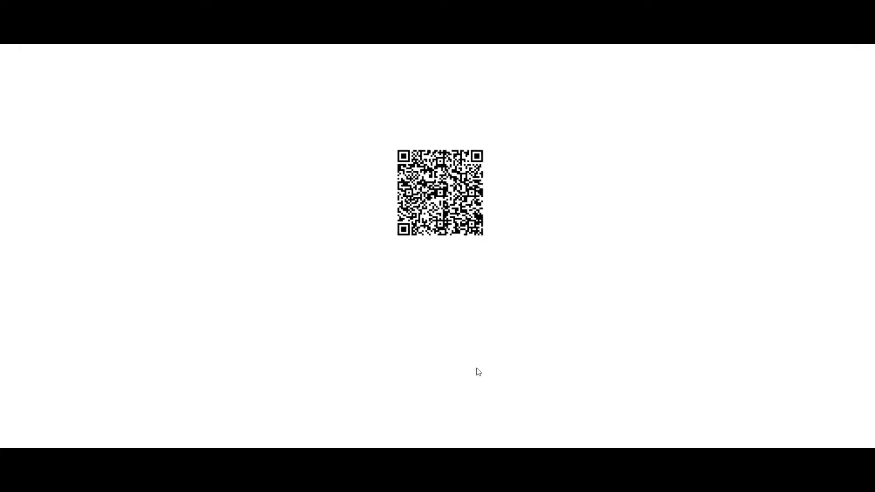
key(ctrl+w)
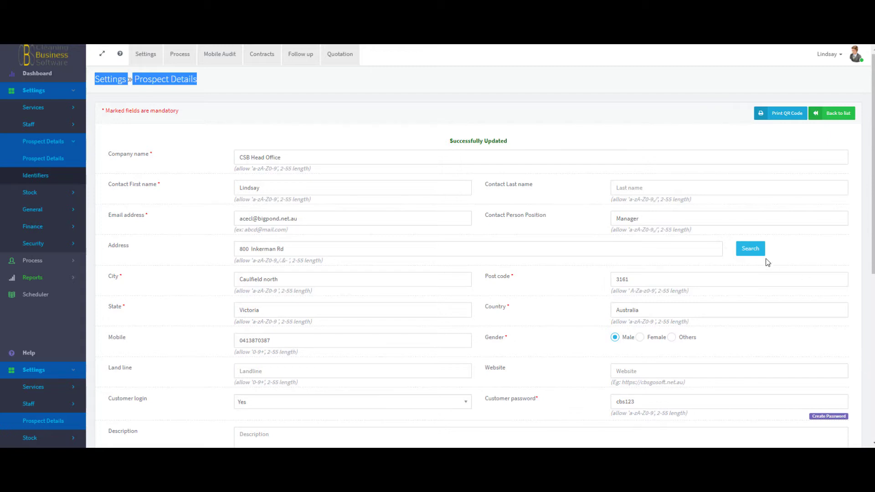
click(334, 159)
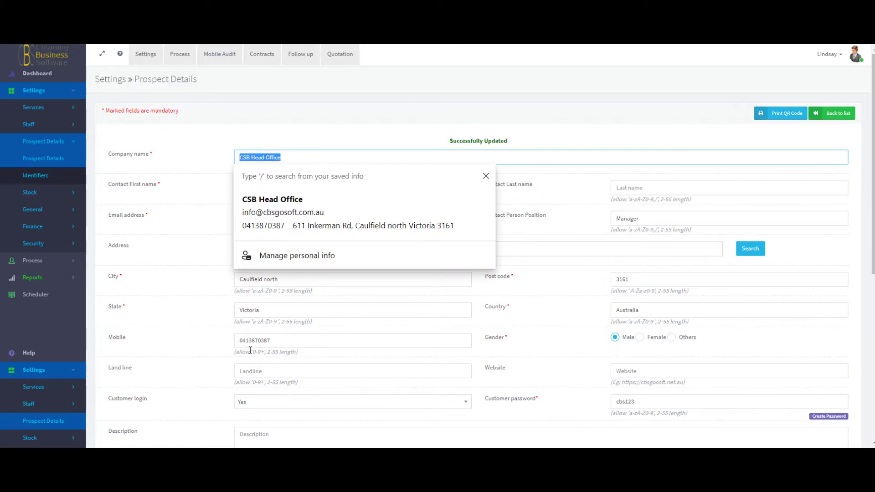
click(443, 159)
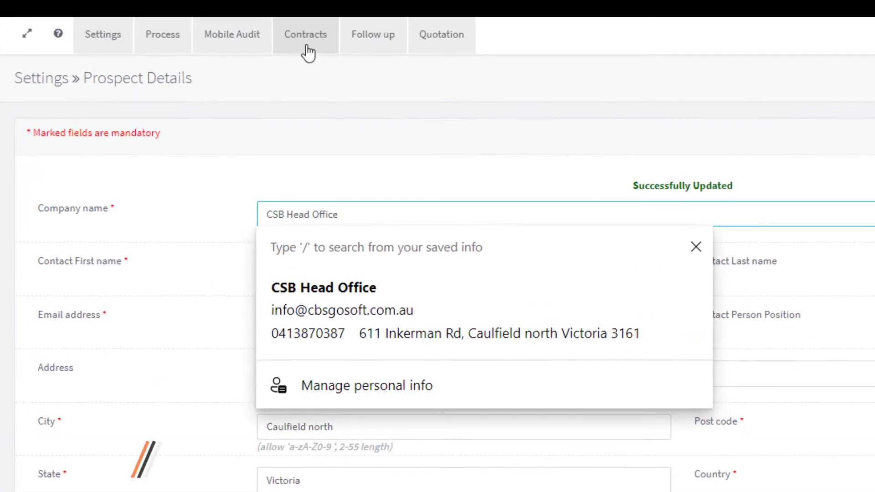
- Open the CSB Head Office contract with the identifier "Test Different Address" for editing from the contract list
click(307, 51)
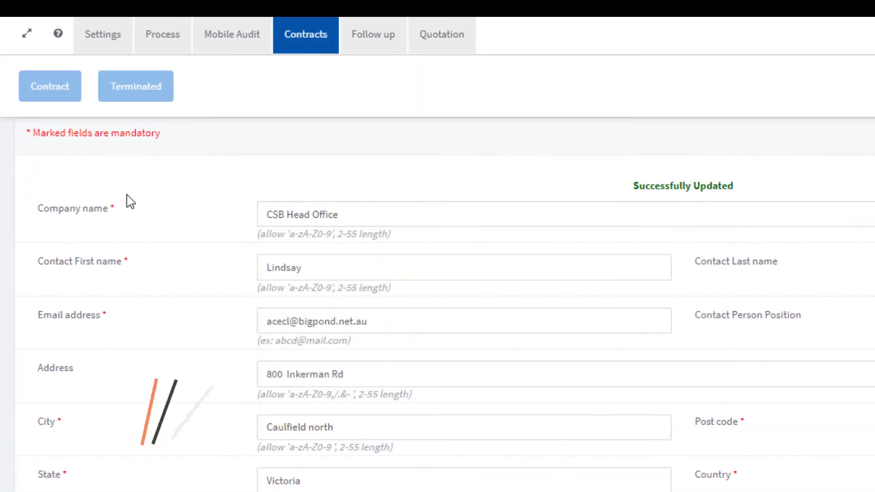
click(61, 73)
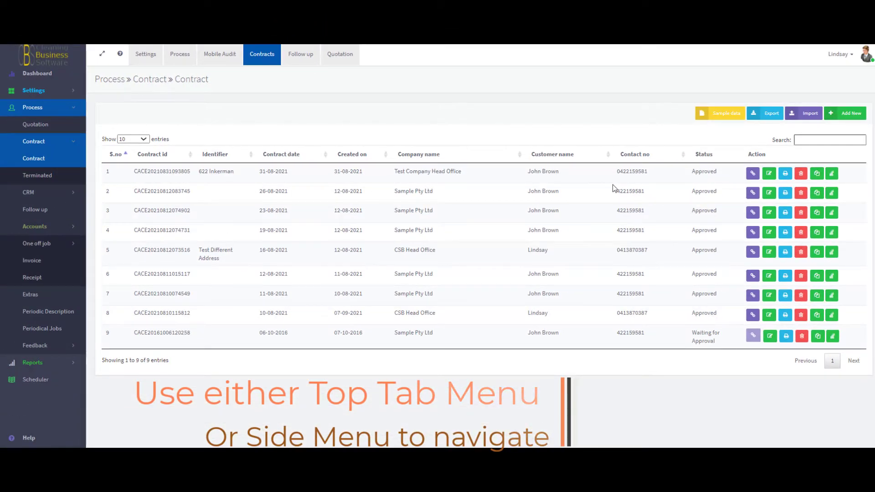
click(767, 258)
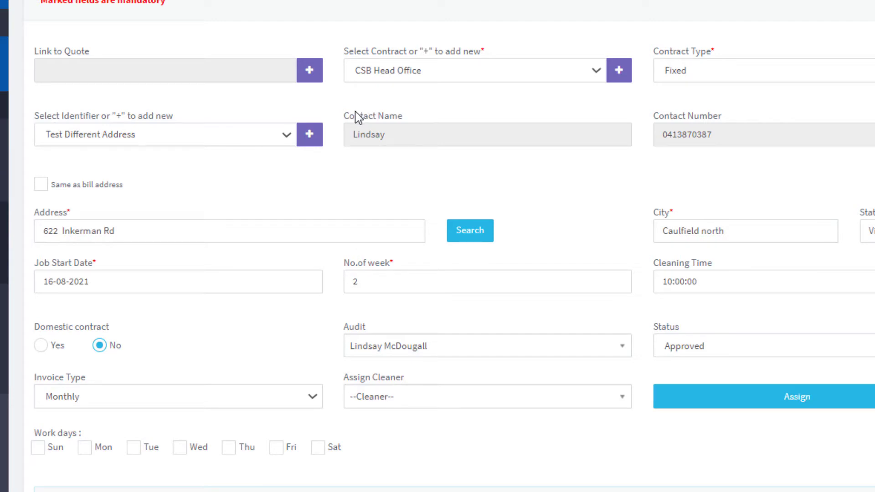
- Look up the contract's site address on the map, check the pin from further out, and save the contract
click(142, 231)
click(546, 153)
click(471, 234)
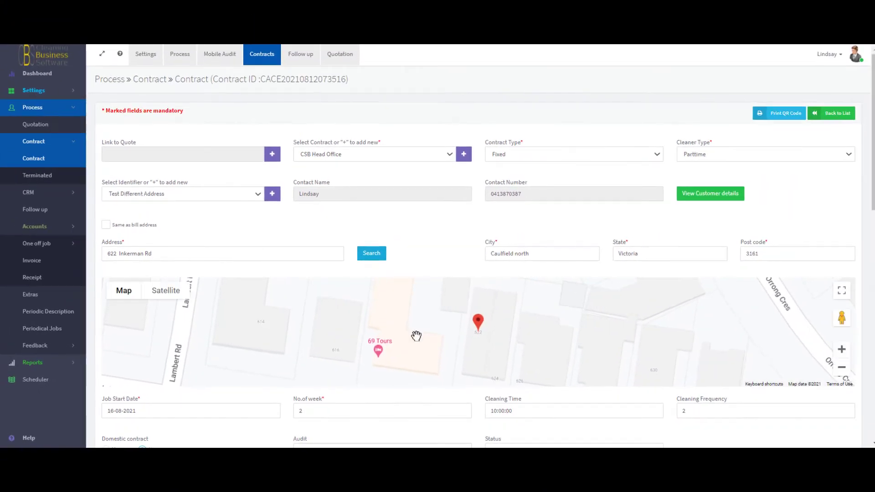
click(842, 369)
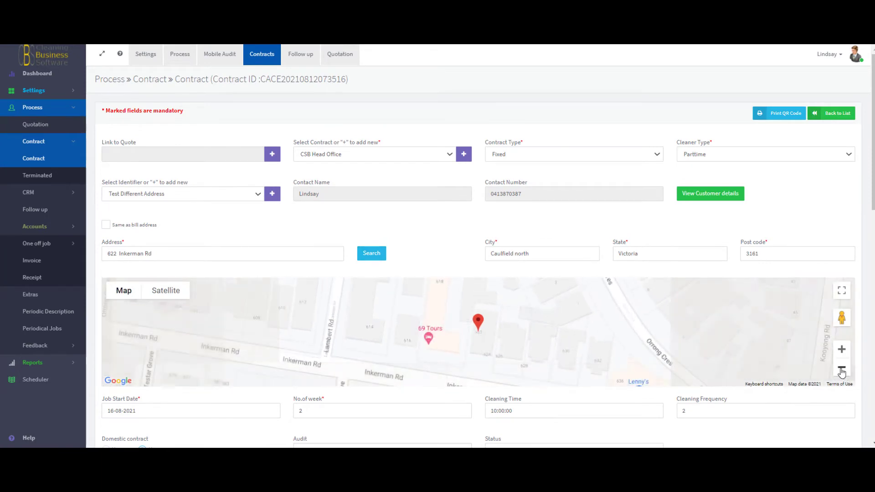
click(842, 369)
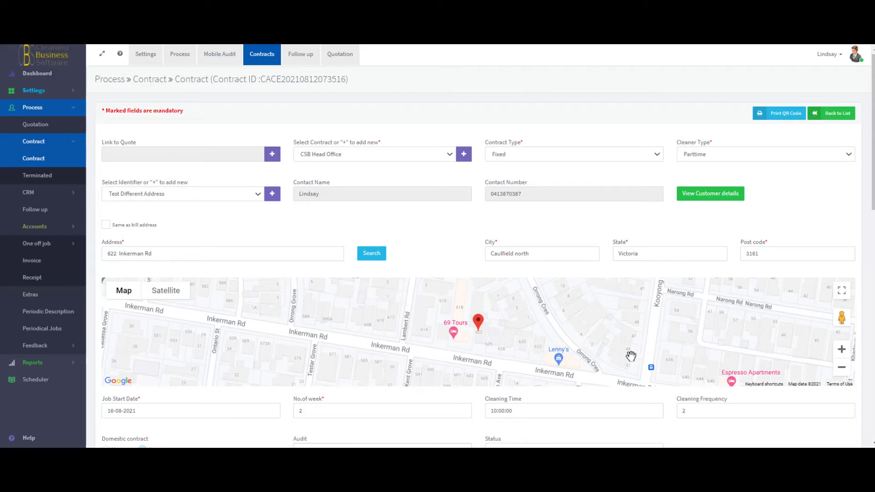
drag(872, 200, 872, 436)
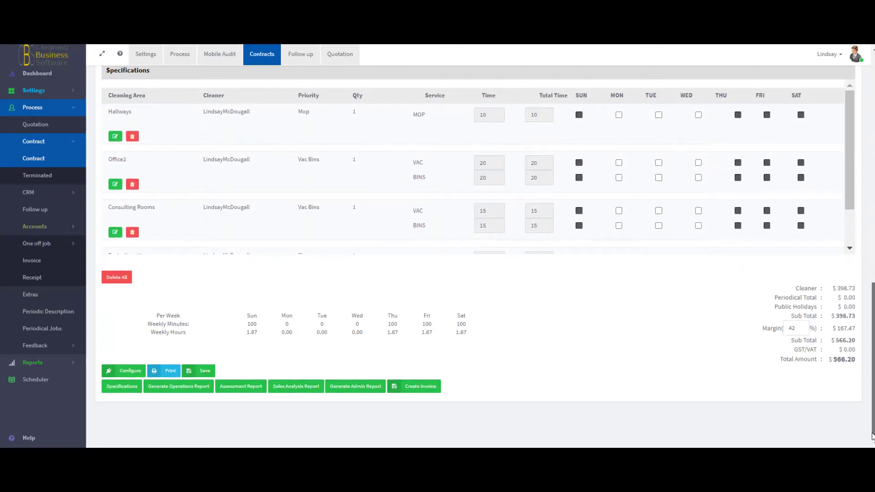
click(206, 373)
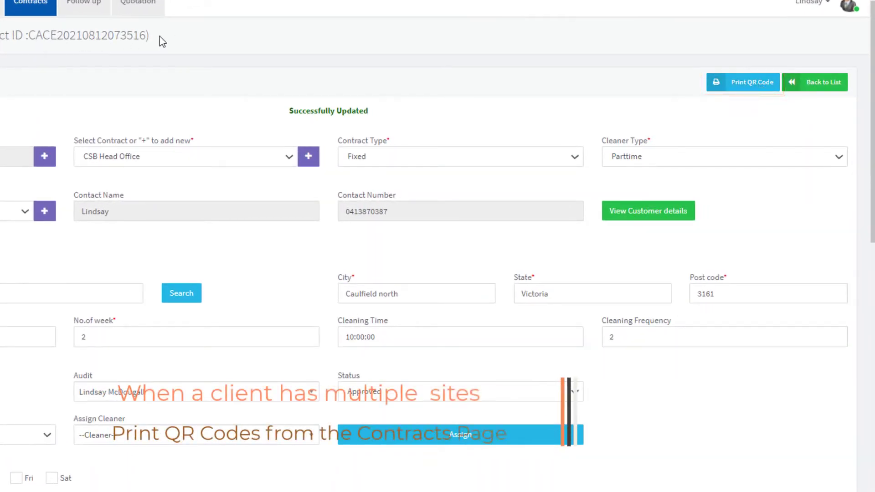
- Preview the contract's QR code for printing and cancel the print
drag(160, 37, 0, 36)
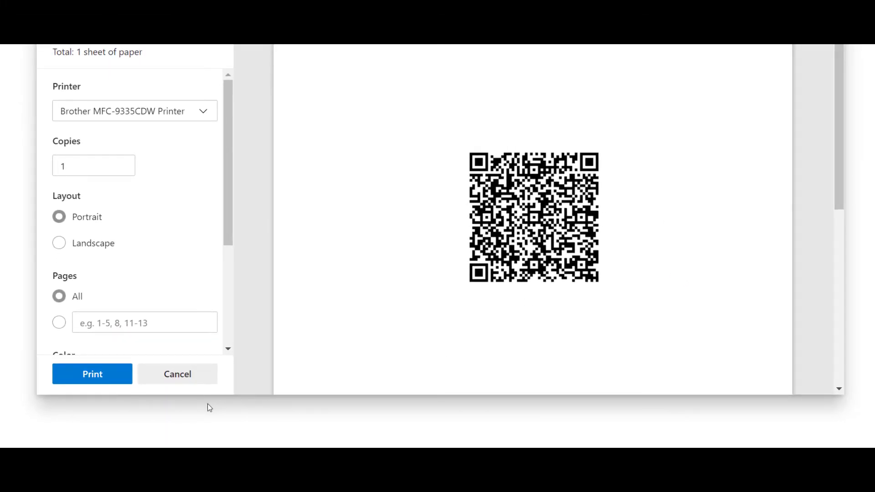
click(187, 380)
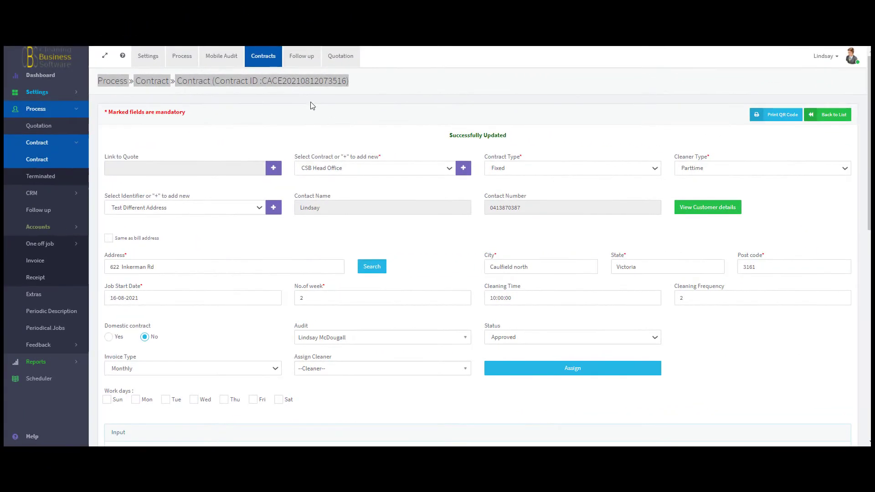
- Return to the contract list and open the CSB Head Office contract that has no identifier for editing
click(579, 57)
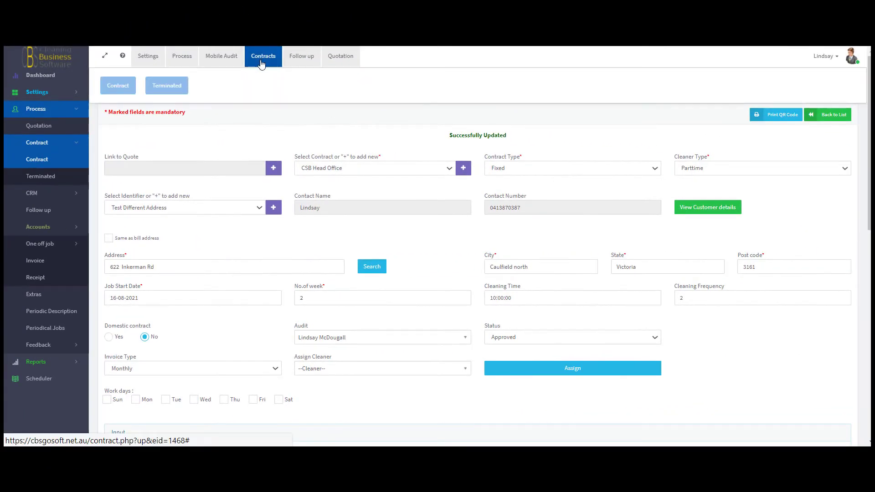
click(123, 93)
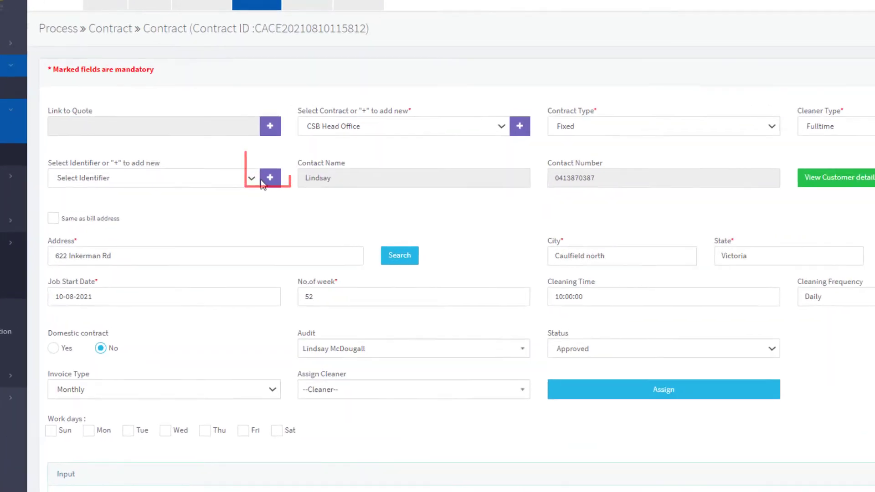
- Create the identifier "2nd Branch" for the customer CSB Head Office and select it as the contract's identifier
click(269, 175)
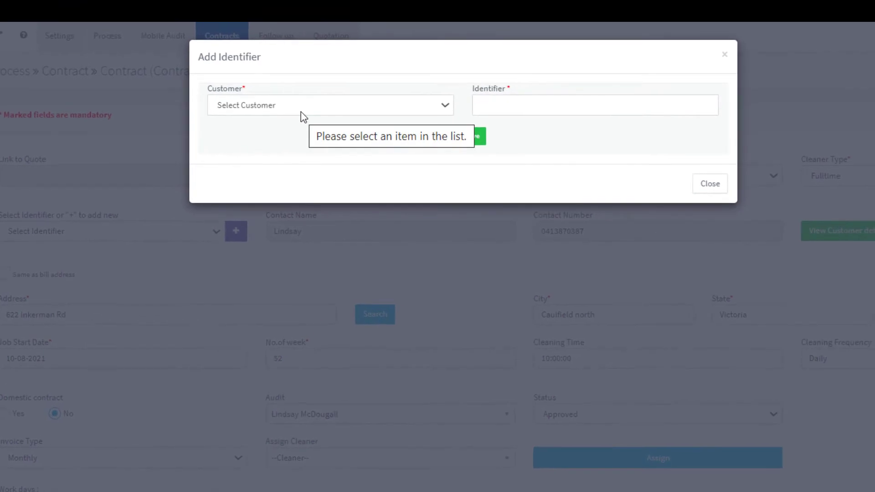
click(301, 106)
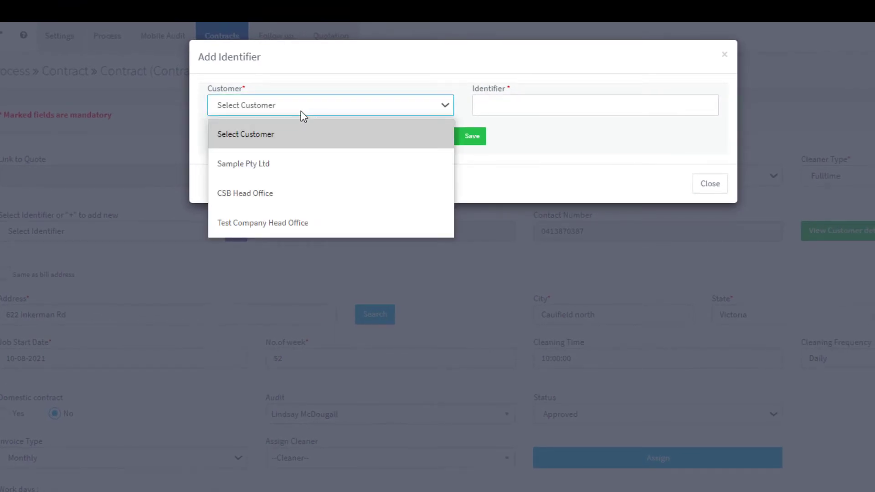
click(263, 193)
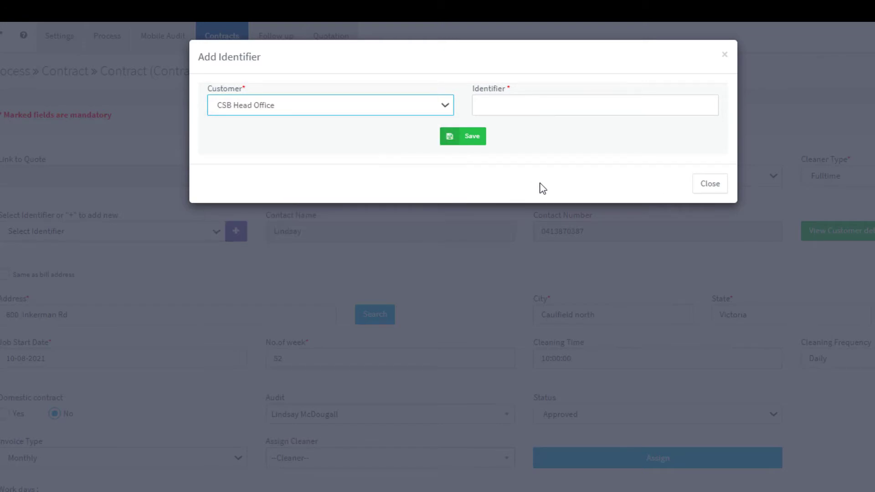
click(544, 106)
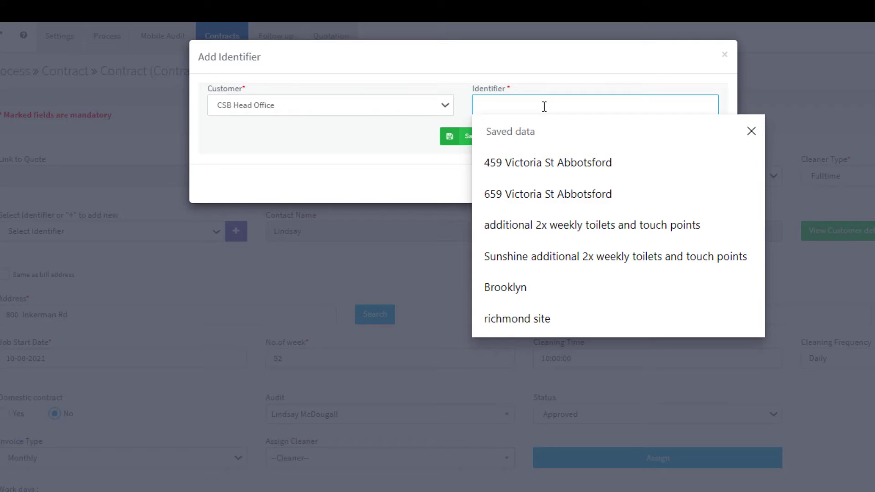
text(2nd Branch)
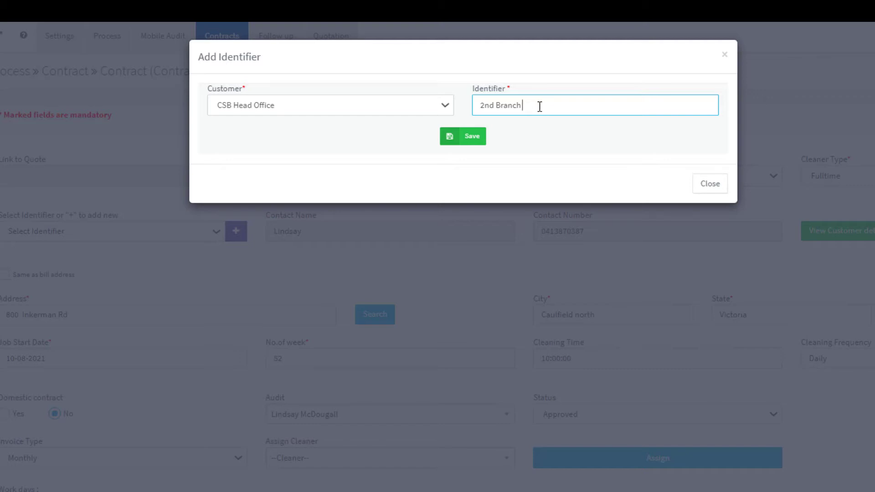
click(472, 136)
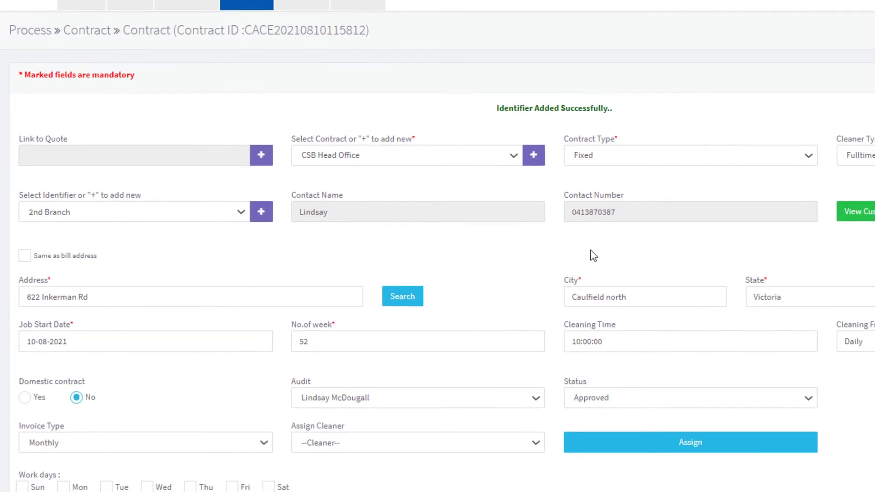
click(241, 212)
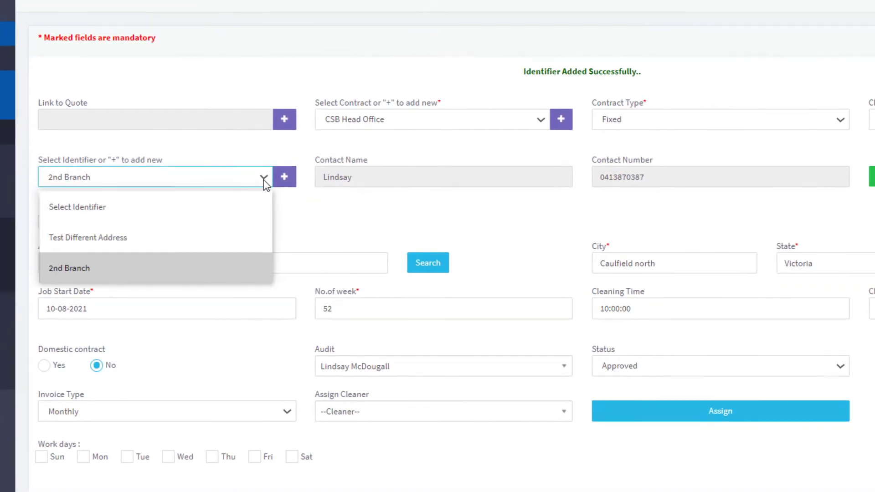
click(143, 267)
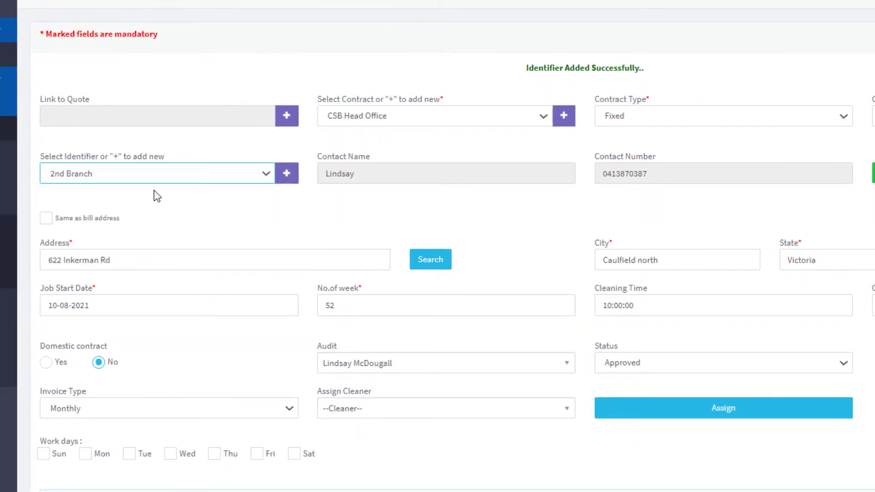
click(48, 219)
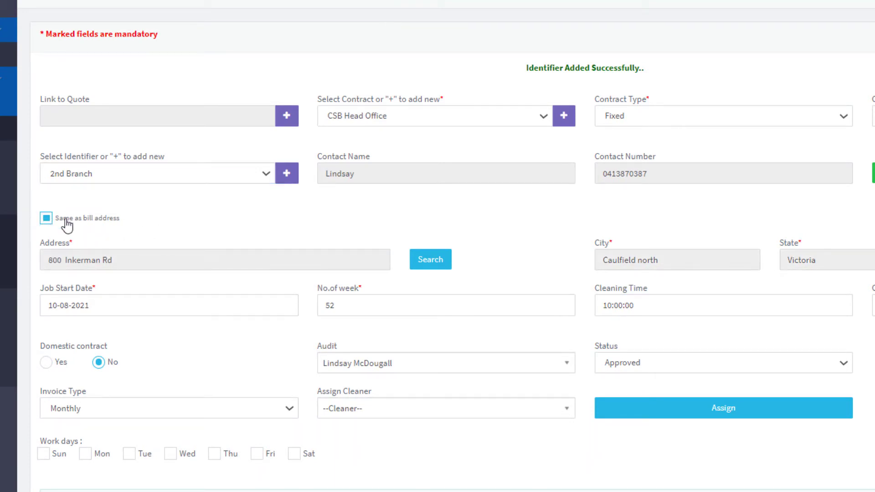
click(407, 121)
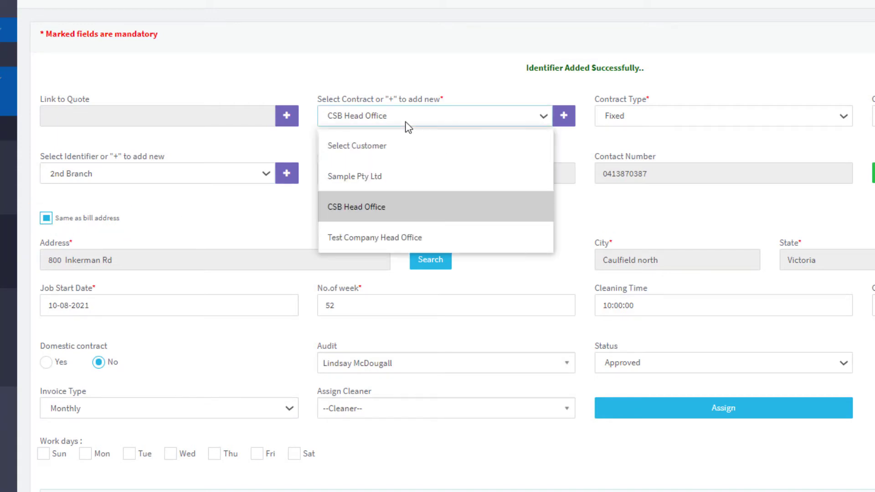
click(396, 208)
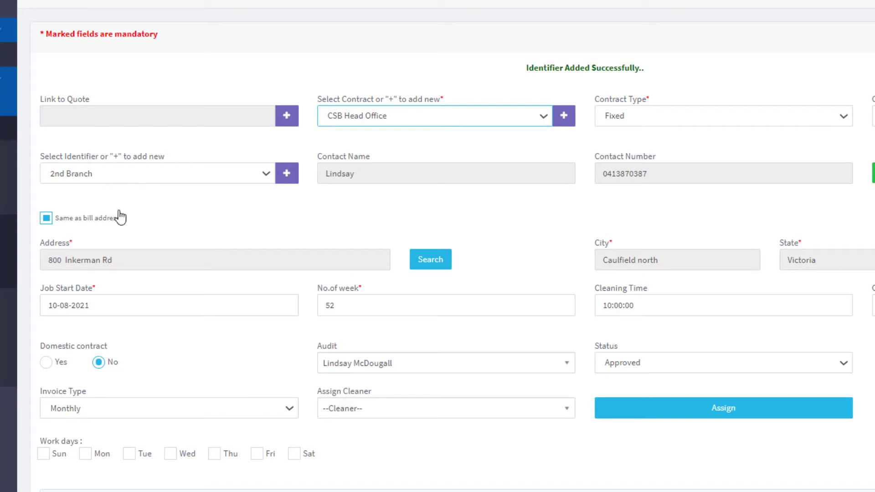
click(46, 218)
click(61, 264)
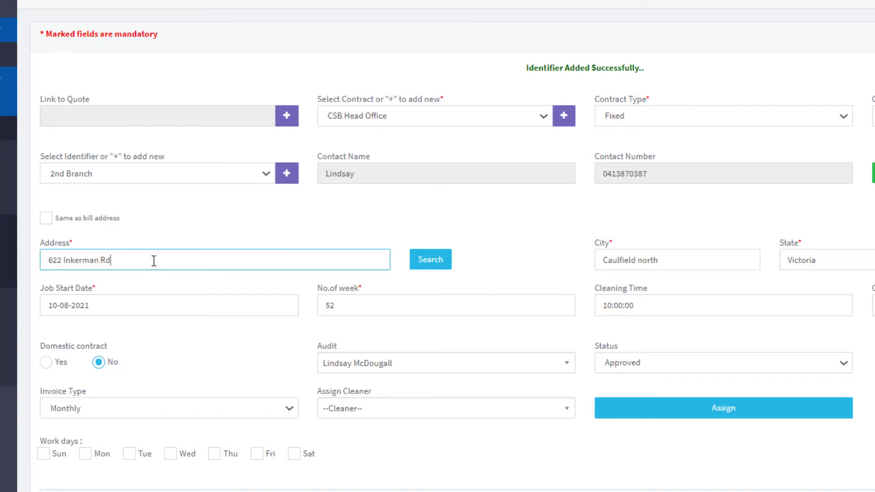
drag(154, 261, 43, 333)
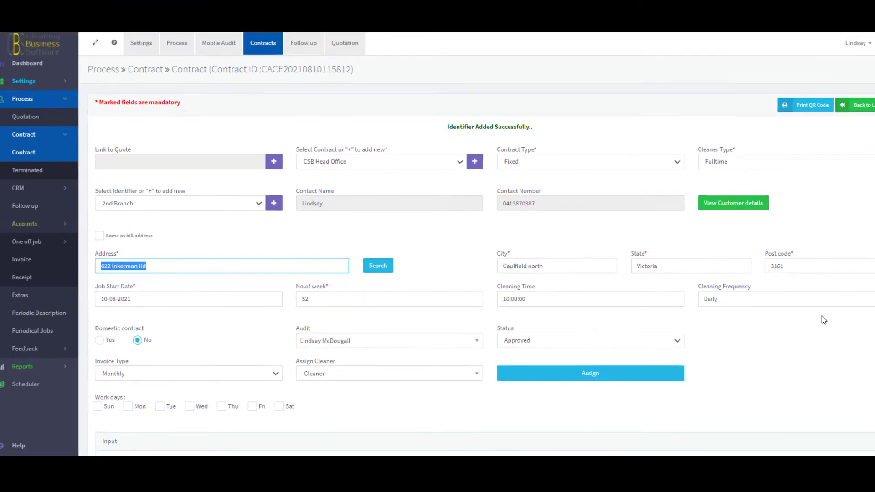
- Review the contract's cleaning specifications, weekly time summary and cost totals
scroll(824, 319, down, 5)
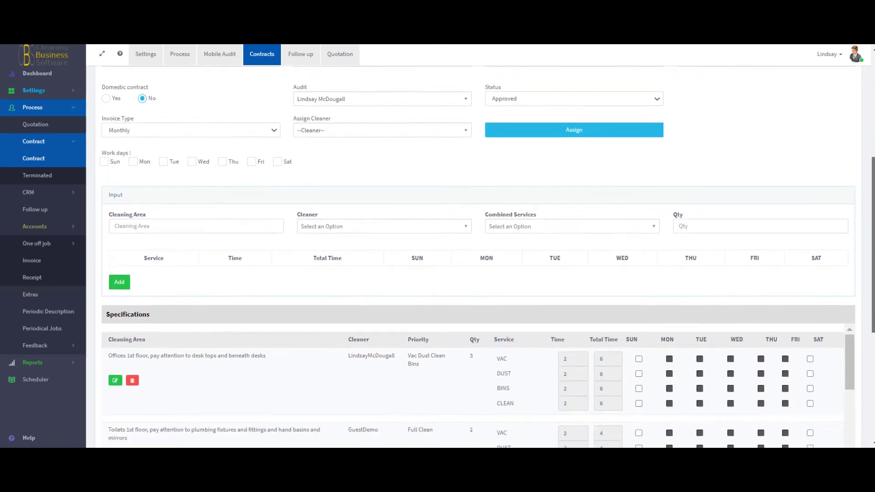
scroll(479, 255, down, 4)
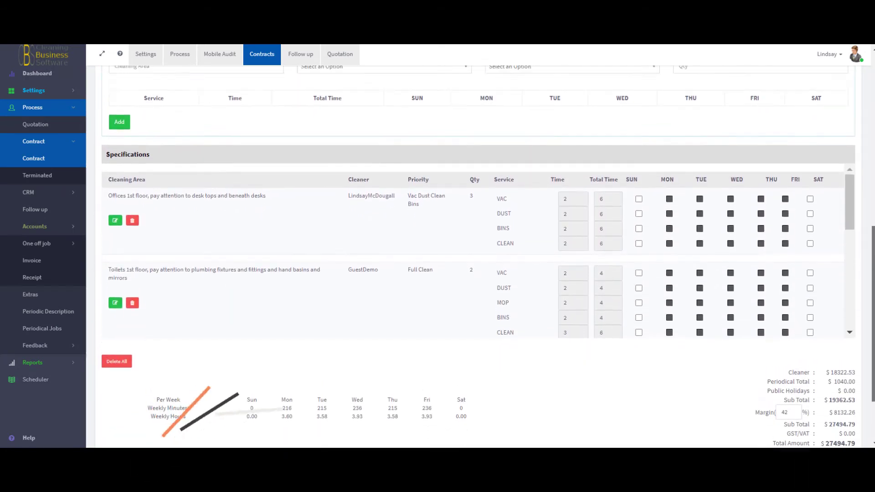
scroll(479, 256, up, 1)
scroll(479, 255, down, 1)
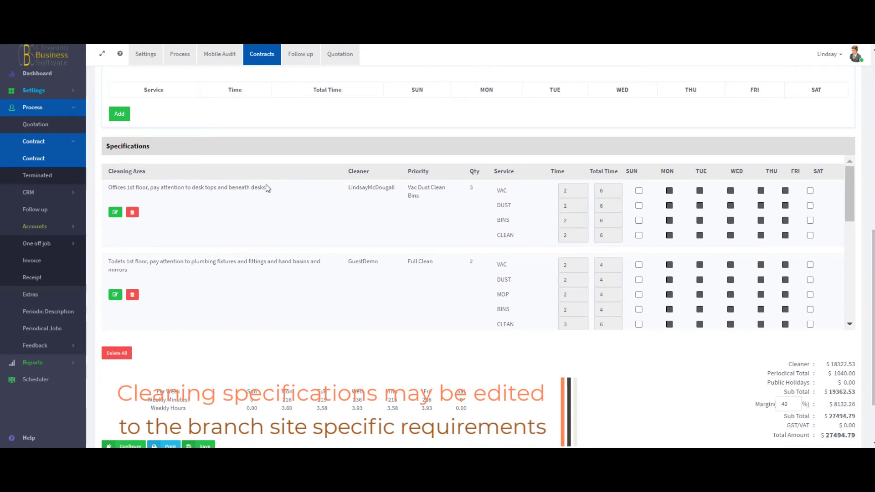
scroll(478, 255, up, 6)
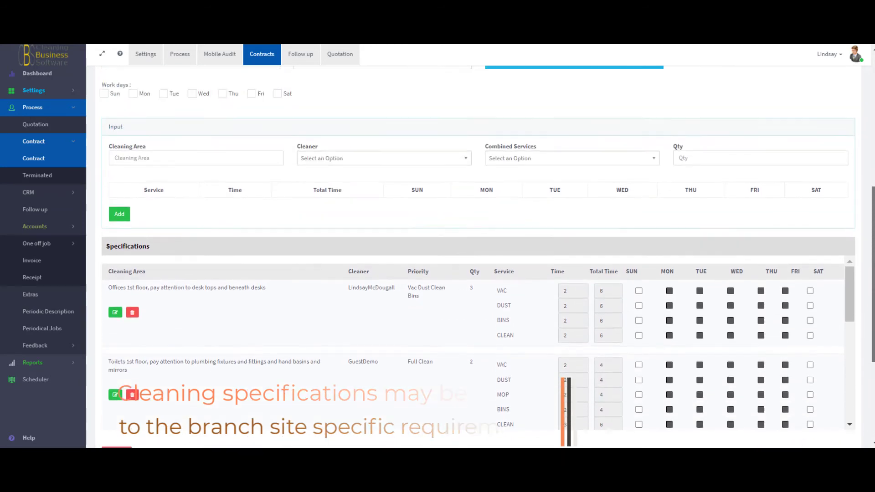
scroll(479, 255, down, 6)
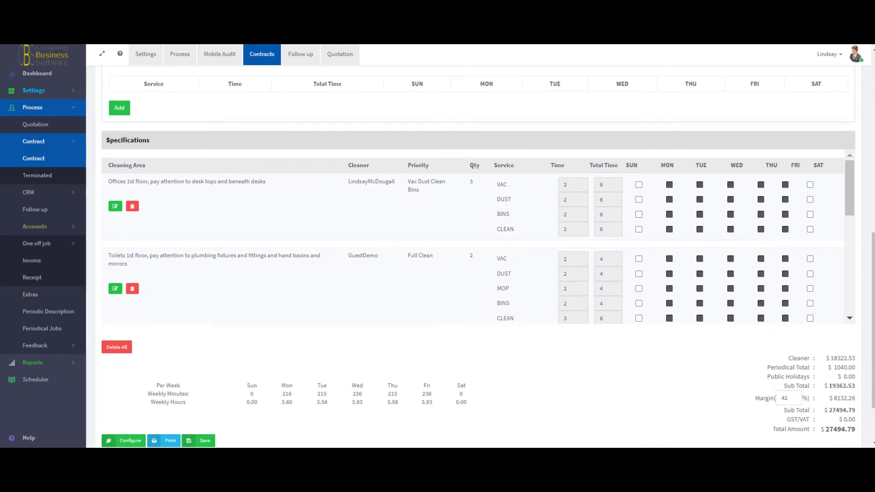
scroll(479, 246, up, 2)
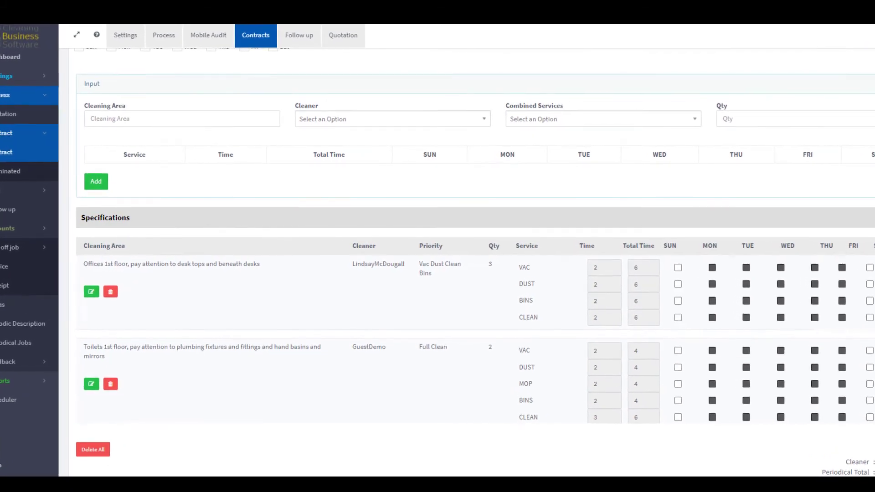
scroll(455, 255, up, 3)
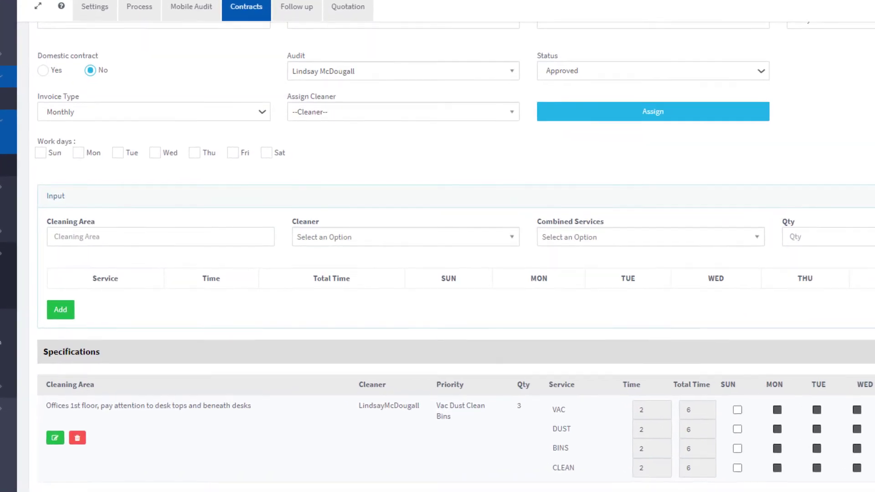
- Fill in a new cleaning area named Kitchen with the 1st floor offices' cleaner and the Full Clean combined service
click(132, 186)
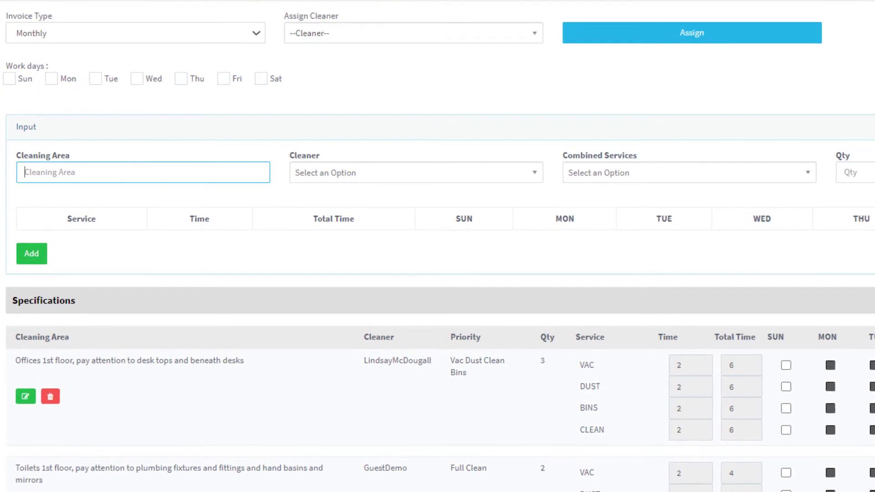
text(JKitchen)
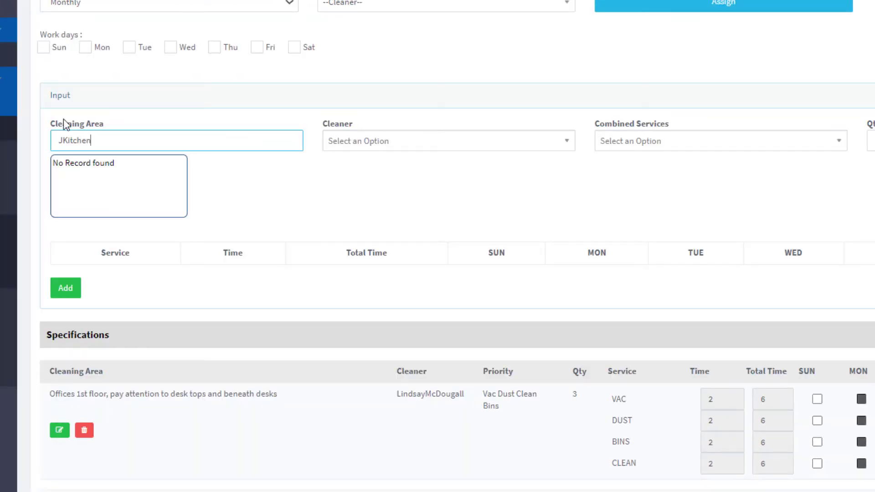
click(63, 140)
key(BackSpace)
click(418, 142)
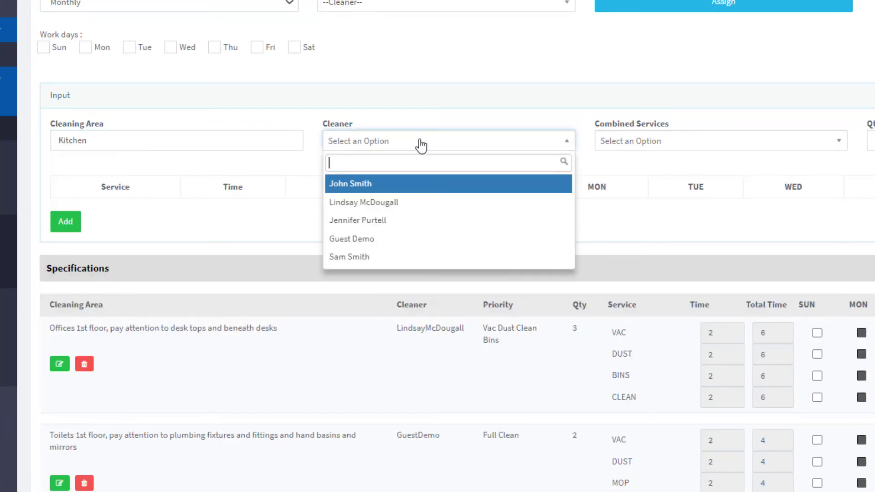
click(410, 202)
click(685, 145)
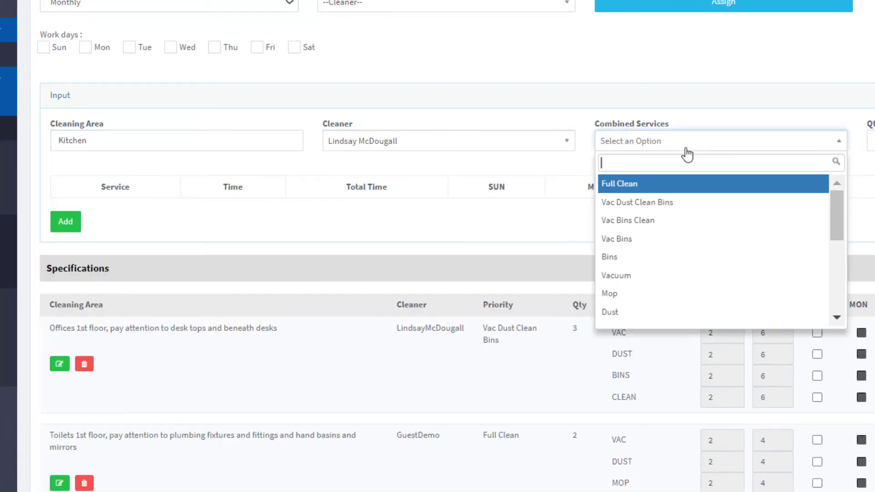
click(648, 184)
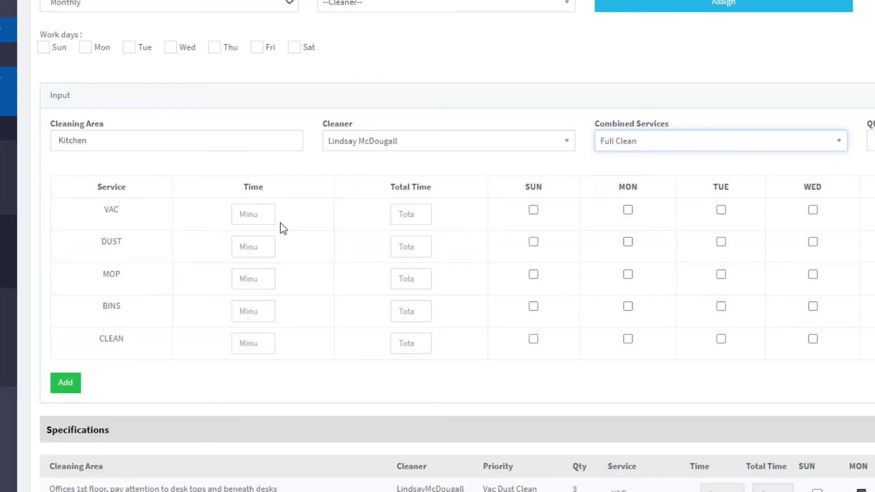
- Set the Kitchen service times to 1 minute each for VAC, DUST, MOP and BINS, and 3 minutes for CLEAN
click(244, 213)
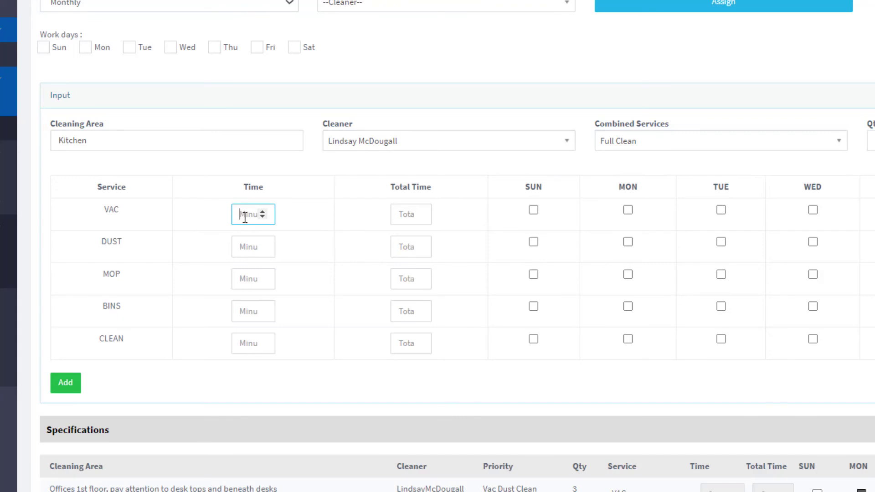
text(1)
click(251, 244)
text(1)
click(253, 278)
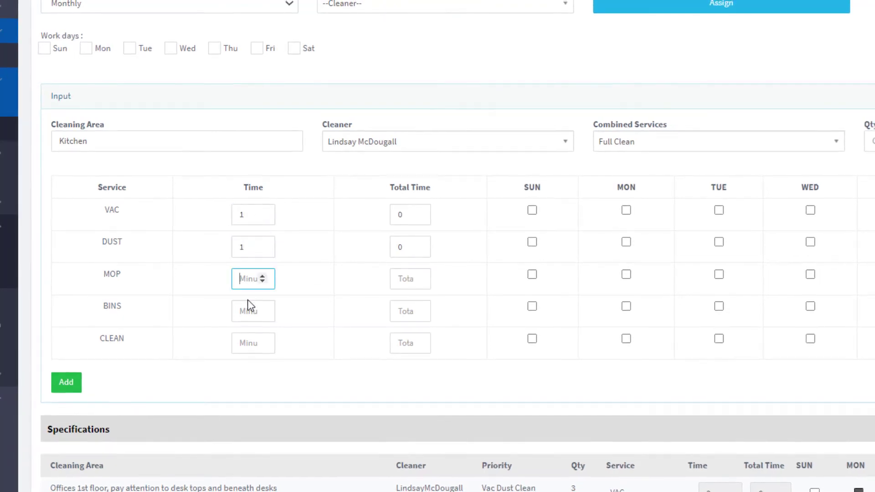
text(1)
click(246, 311)
text(1)
click(249, 343)
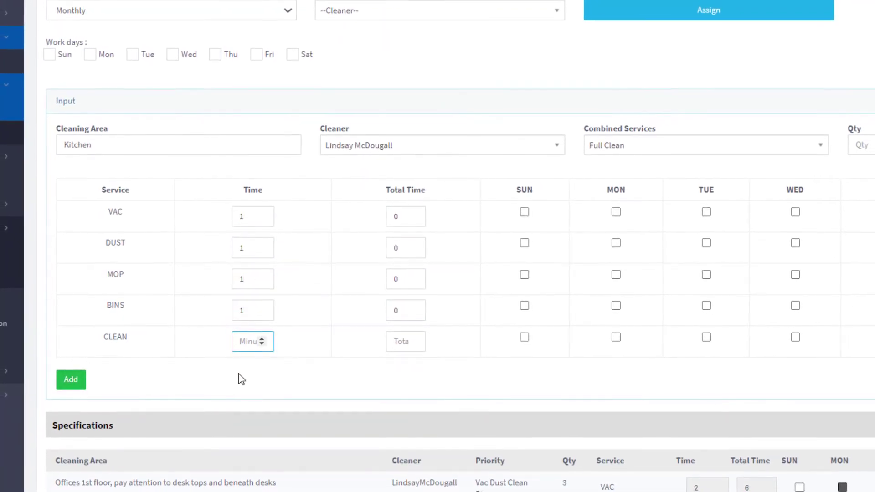
text(3)
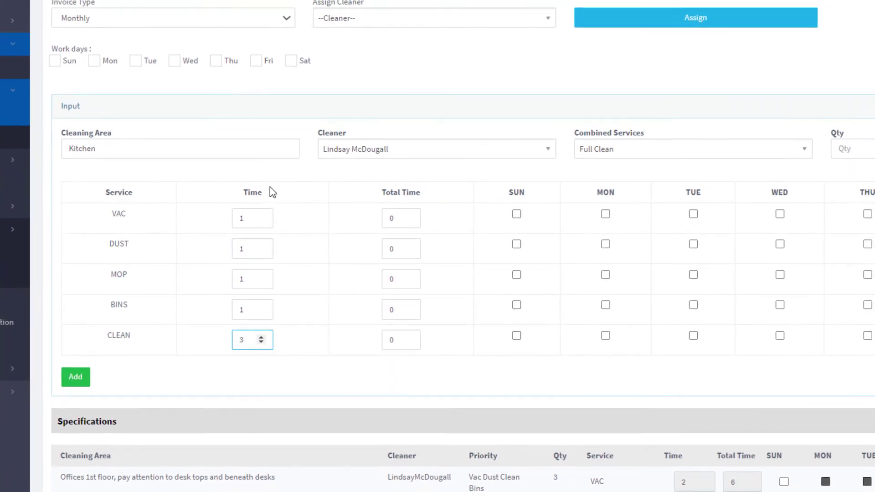
double_click(253, 195)
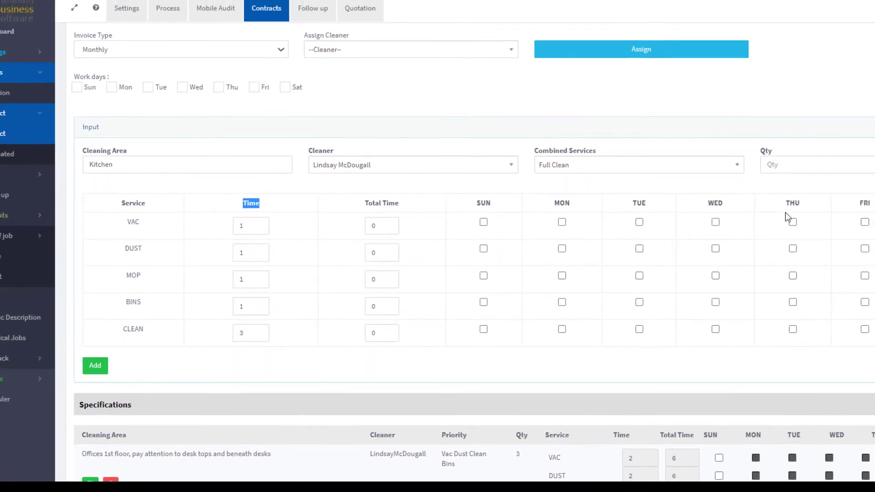
- Set the work days to Monday through Friday for all Kitchen services
click(114, 91)
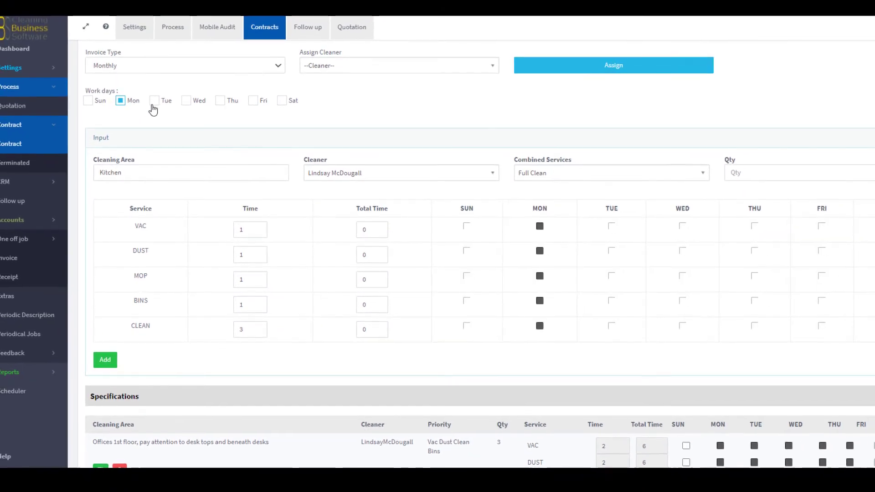
click(156, 104)
click(187, 103)
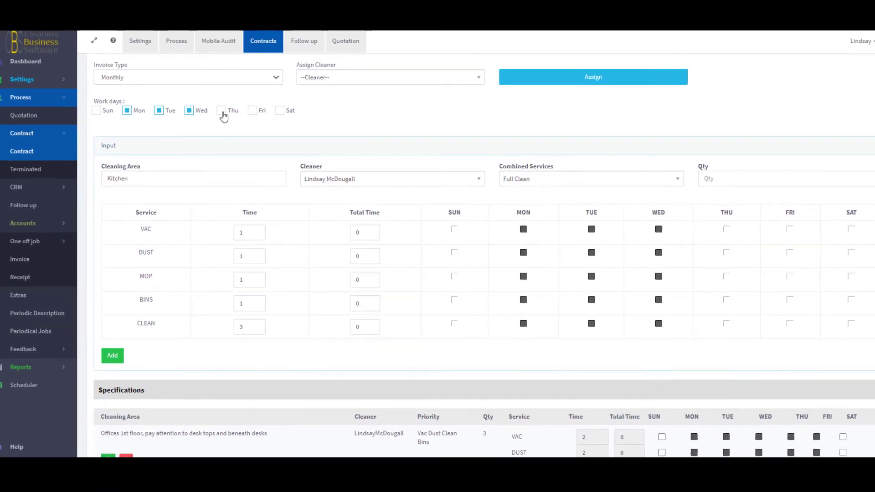
click(220, 104)
click(252, 113)
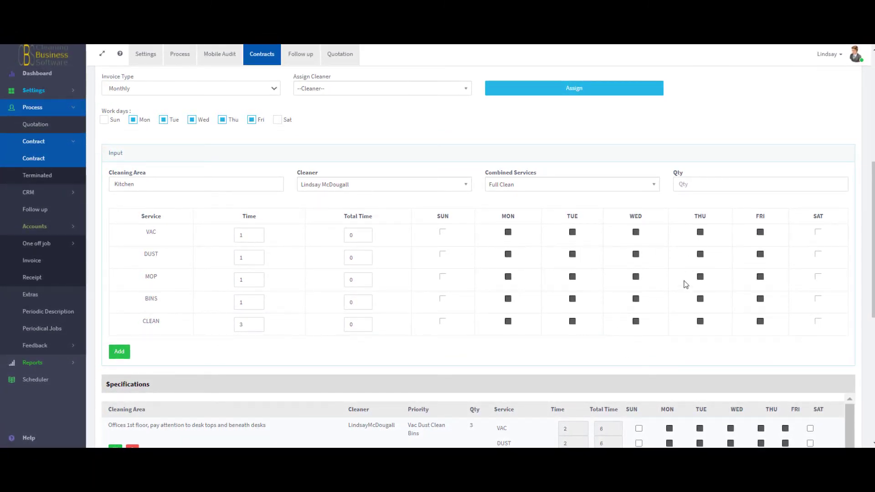
- Exclude the Kitchen's DUST service on Monday, Wednesday and Thursday
click(509, 255)
click(636, 254)
click(701, 256)
- Set the Kitchen quantity to 1 and add the area to the contract's specifications
click(120, 352)
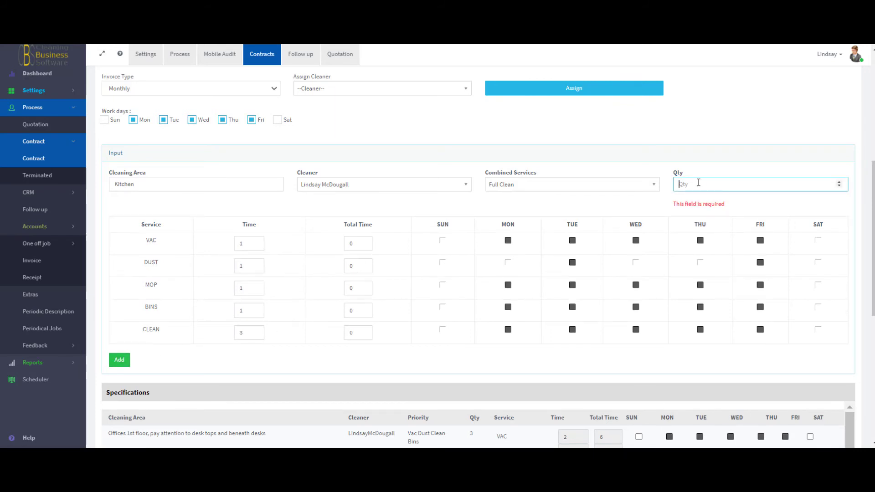
right_click(84, 348)
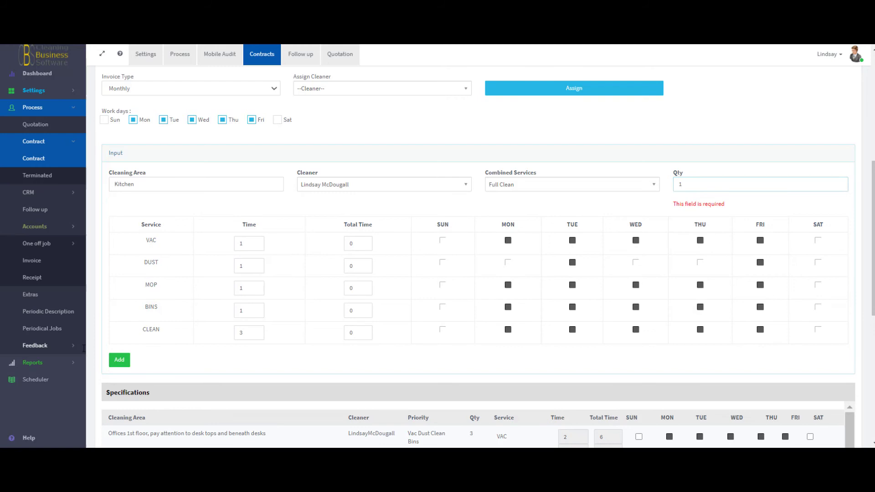
click(126, 367)
click(126, 367)
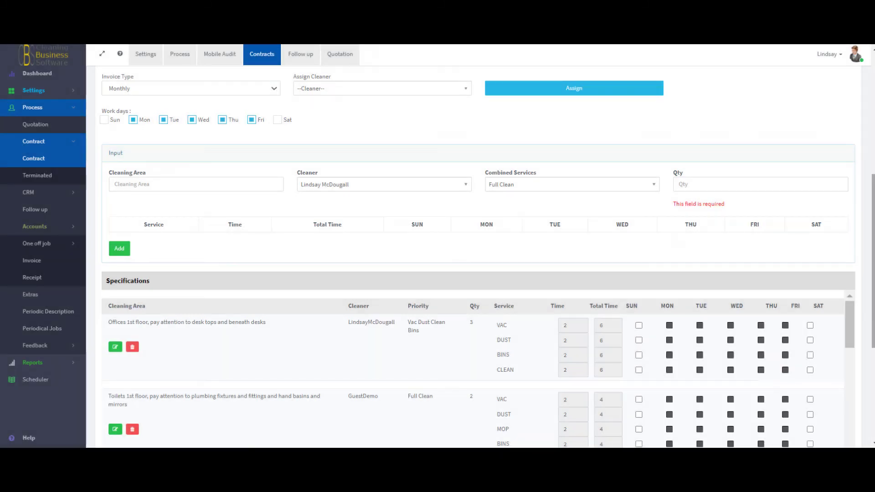
drag(874, 176, 848, 318)
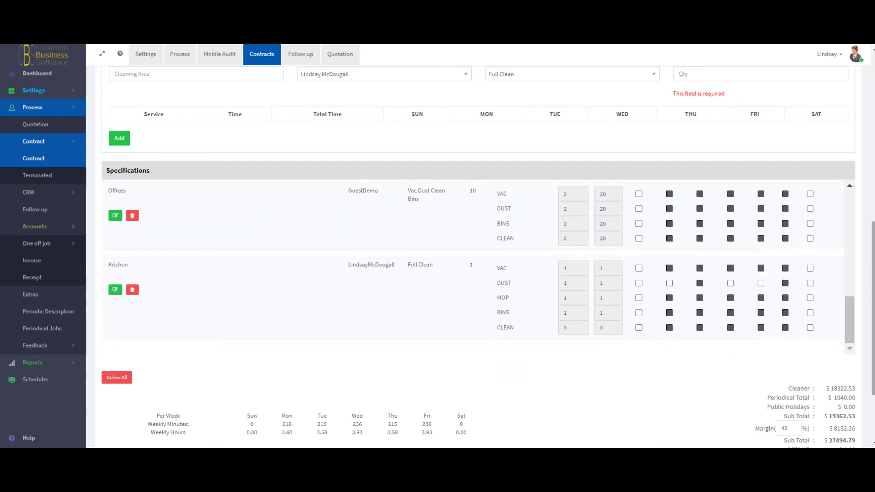
- Reset the contract's allocated annual hours in its configuration so they are recalculated with the Kitchen services
scroll(474, 273, down, 2)
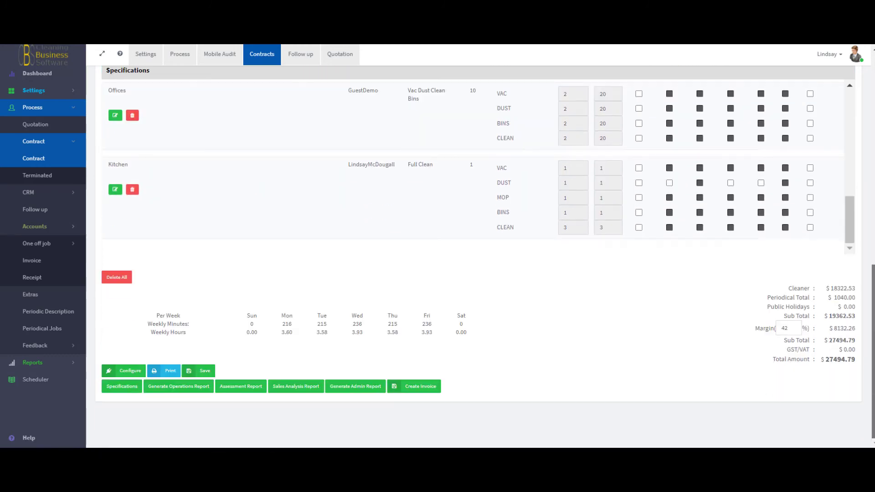
click(128, 377)
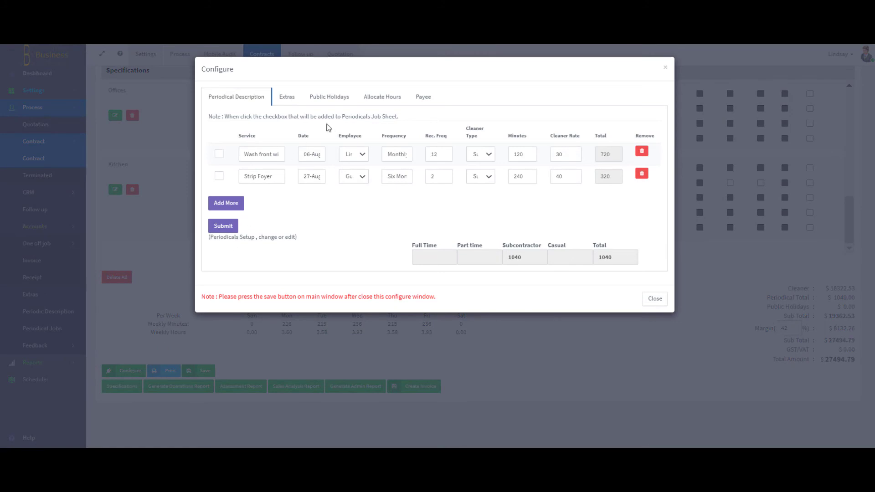
click(382, 98)
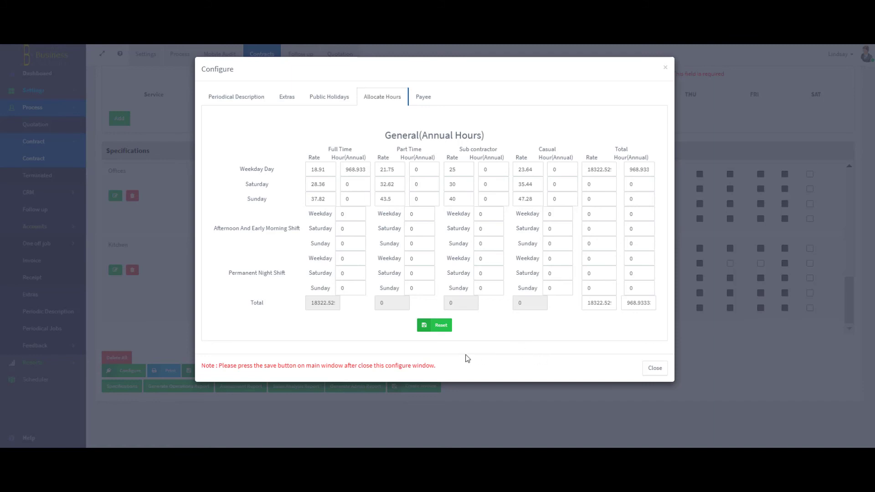
click(436, 326)
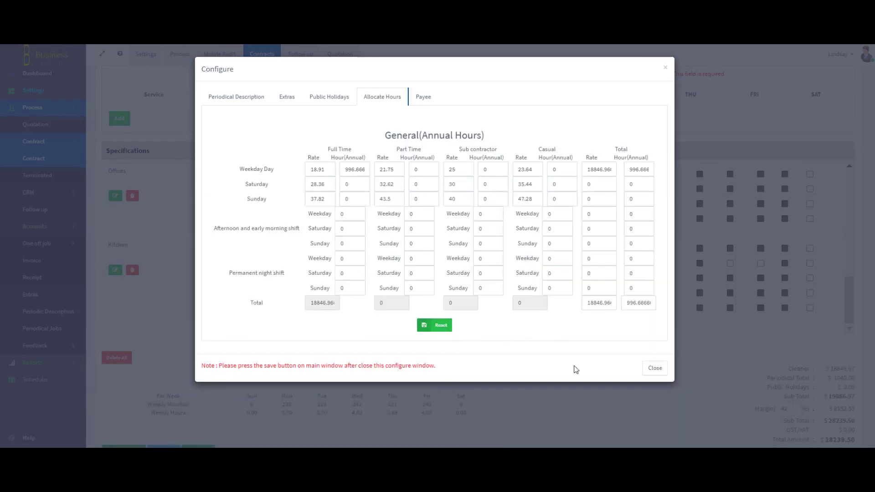
click(655, 368)
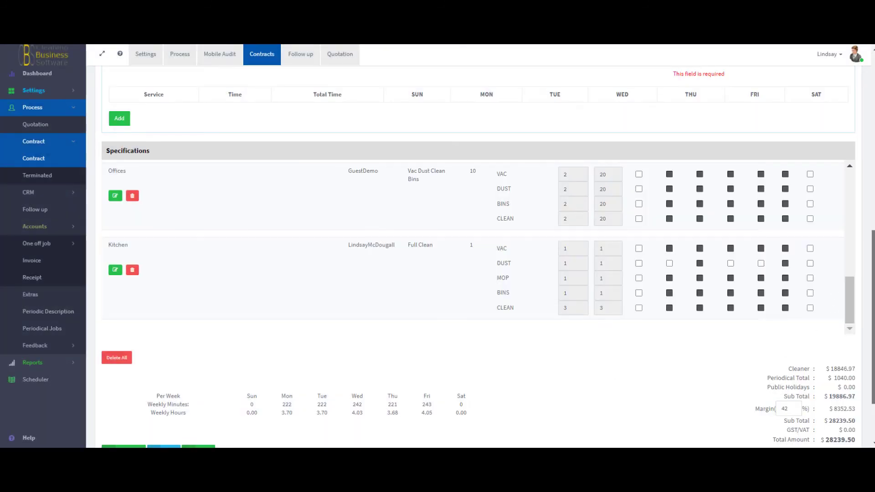
- Save the updated contract and review its specifications, weekly hours and cost totals
scroll(478, 255, down, 2)
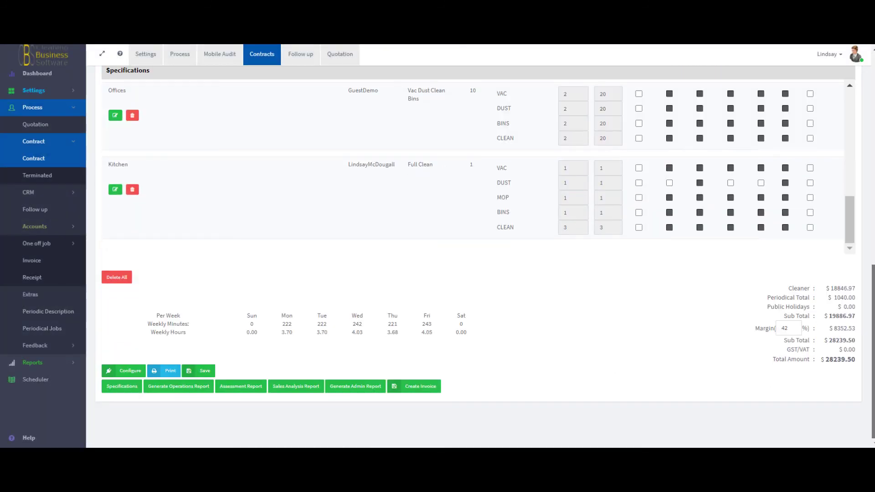
click(202, 373)
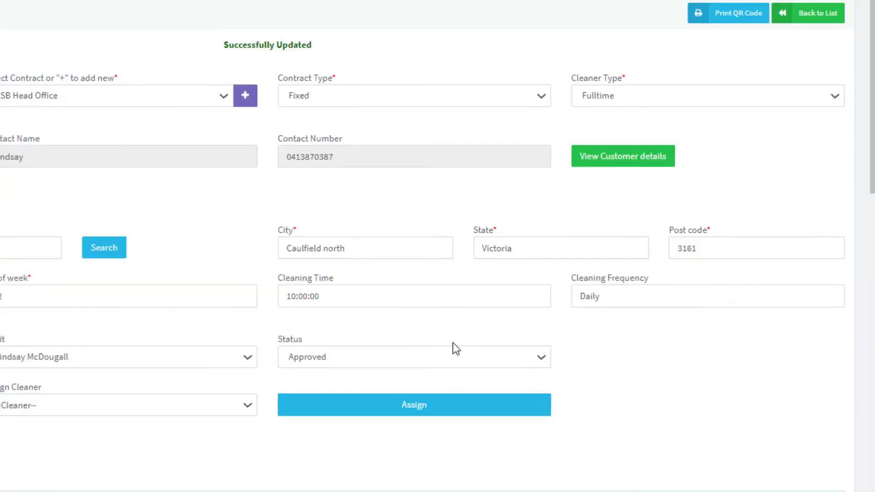
scroll(479, 255, down, 8)
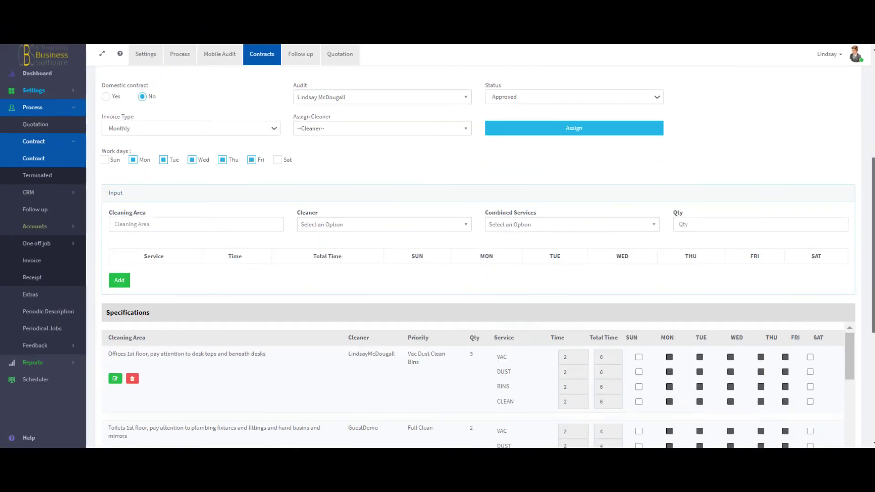
scroll(478, 255, down, 1)
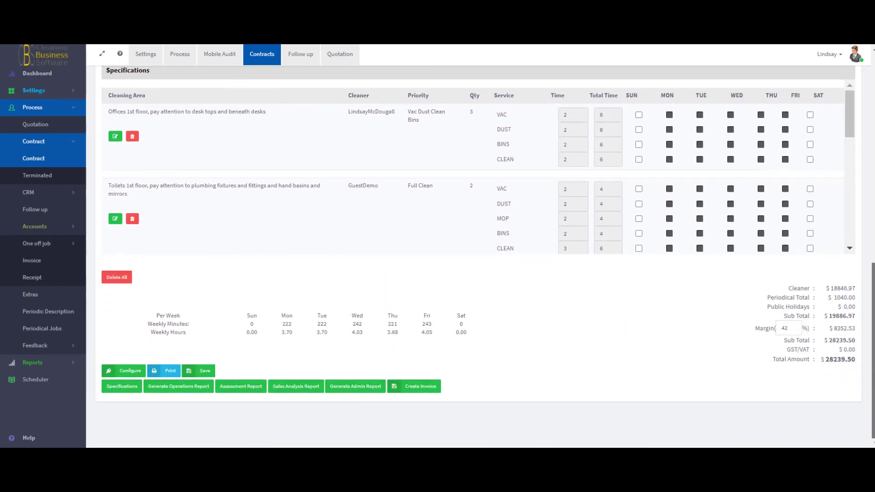
scroll(478, 255, up, 6)
scroll(479, 255, up, 2)
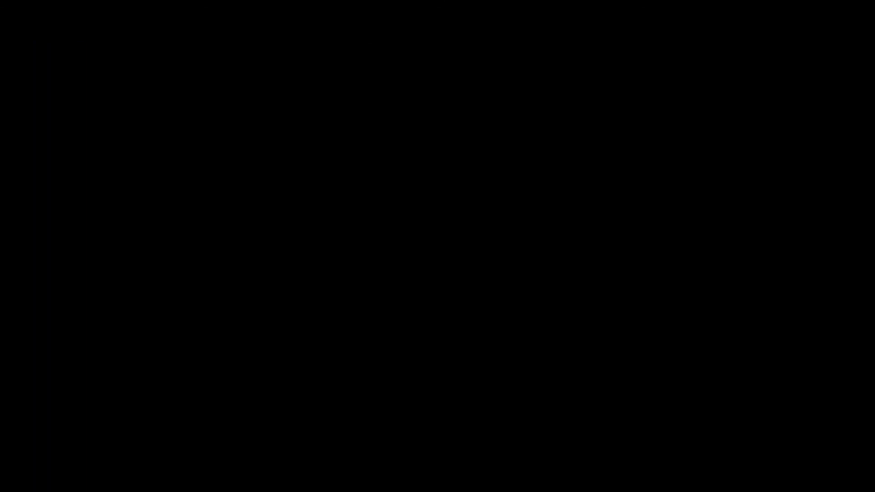